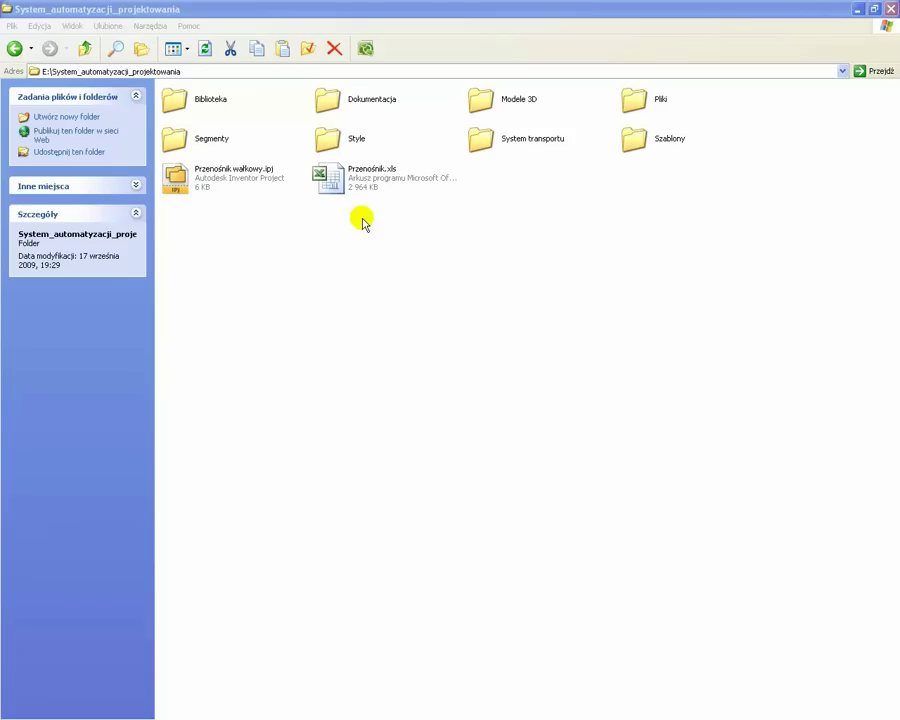
Open Przenośnik.xls from the System_automatyzacji_projektowania folder so it launches in Excel.
double_click(330, 178)
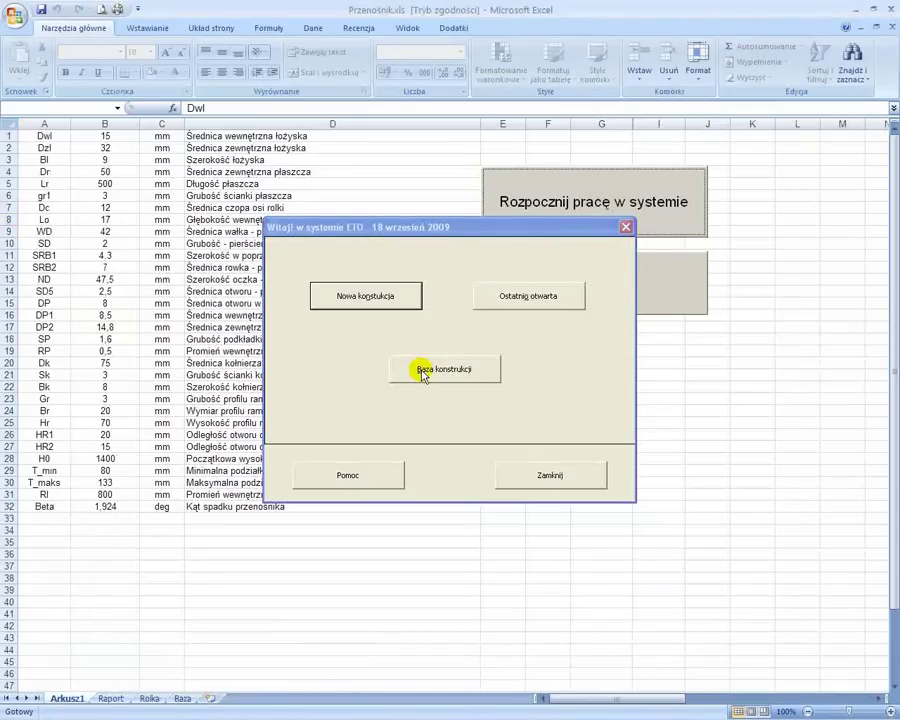
Load the Piwotex, then the Alutex saved constructions from the database, and close back to start.
left_click(423, 372)
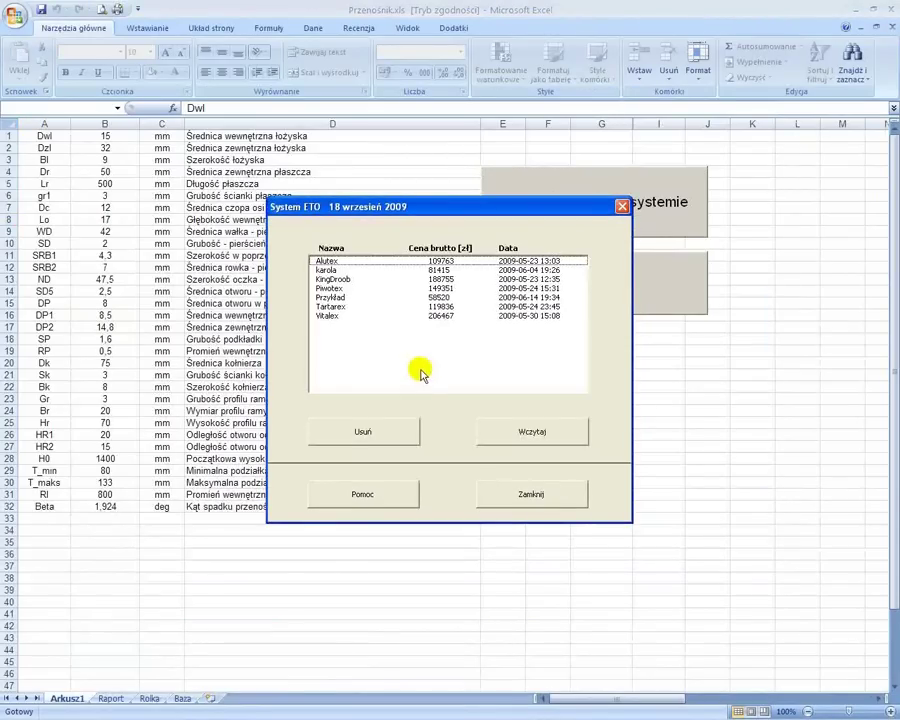
left_click(332, 290)
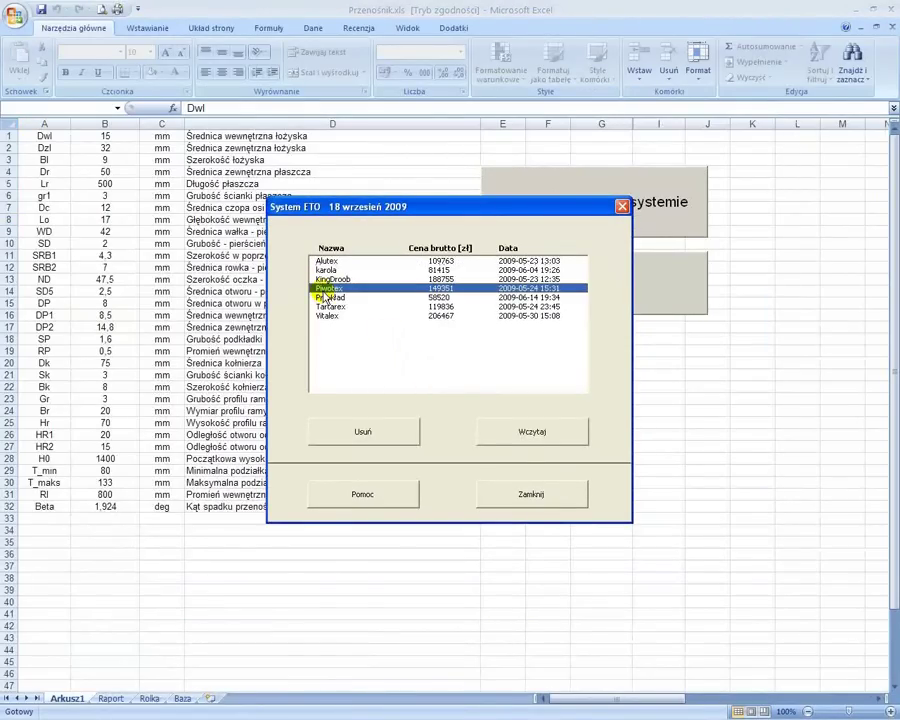
left_click(525, 440)
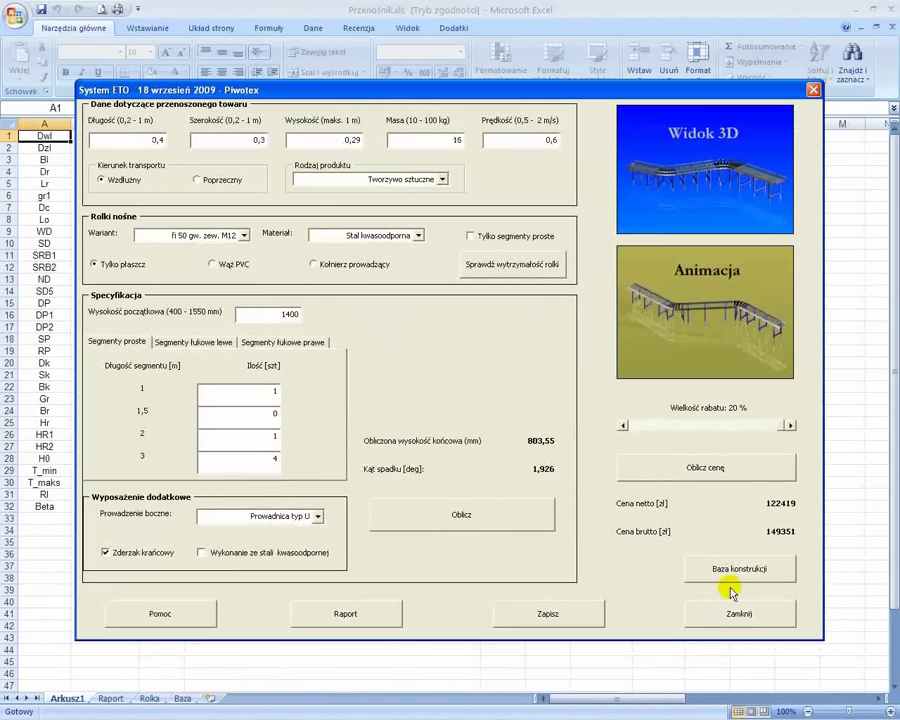
left_click(730, 568)
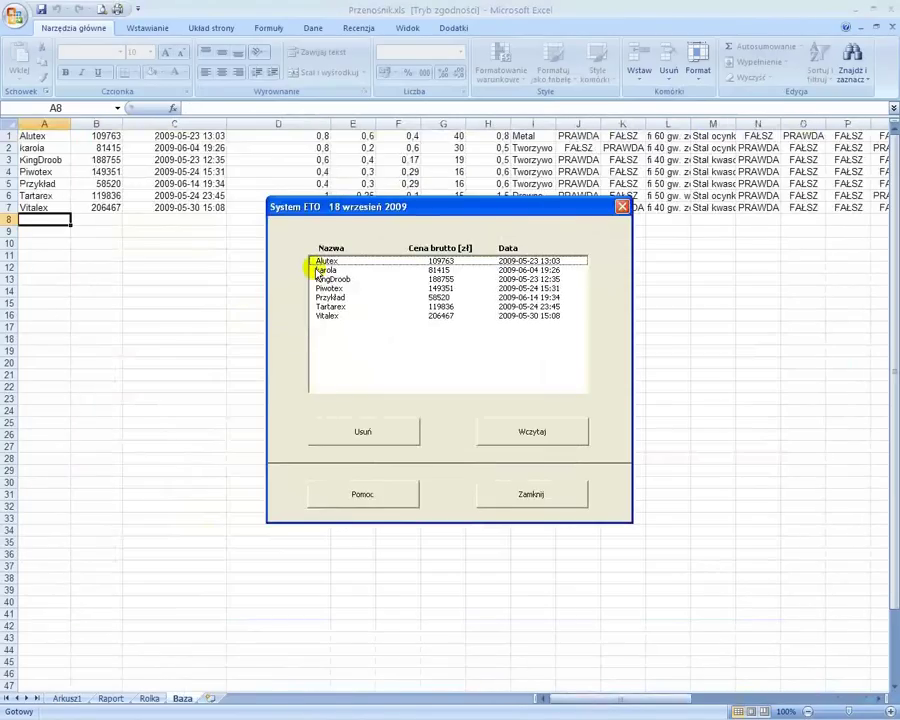
left_click(535, 432)
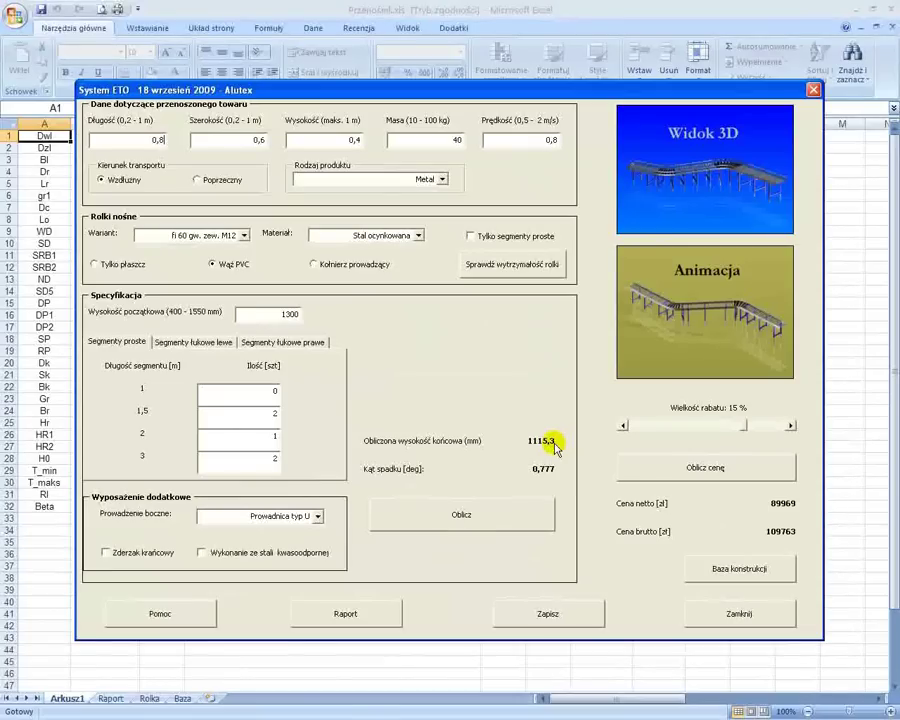
left_click(723, 618)
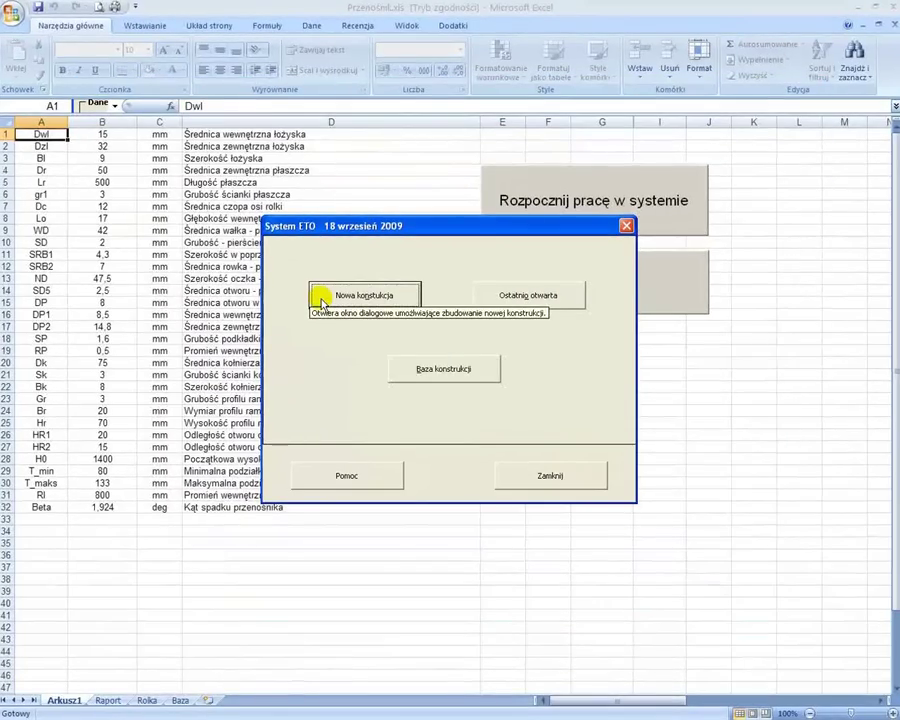
Start a new conveyor construction and orbit and zoom the straight segment's 3D preview.
left_click(322, 300)
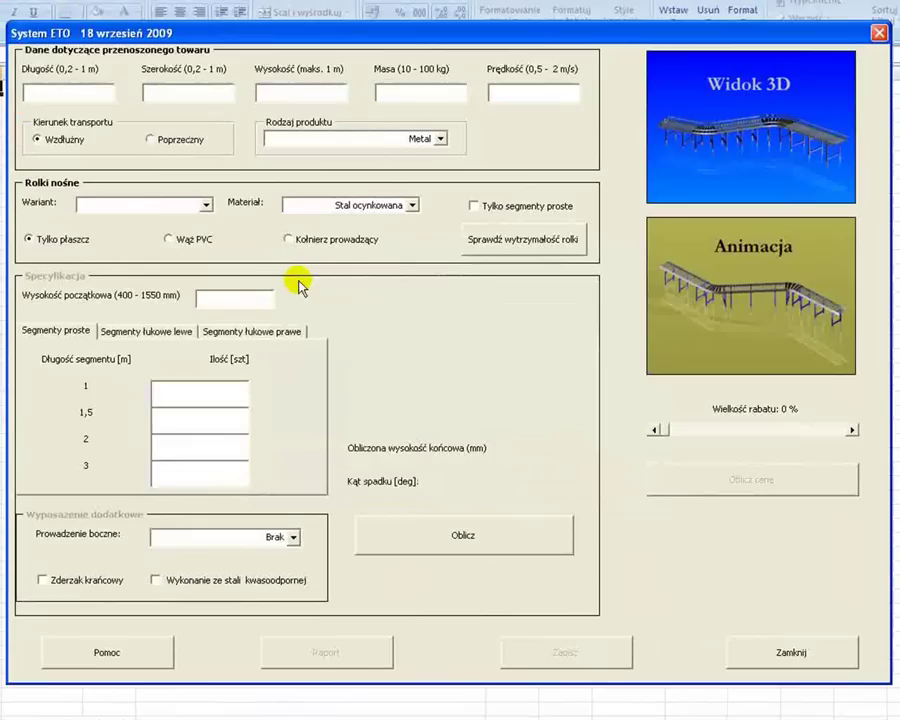
left_click(672, 170)
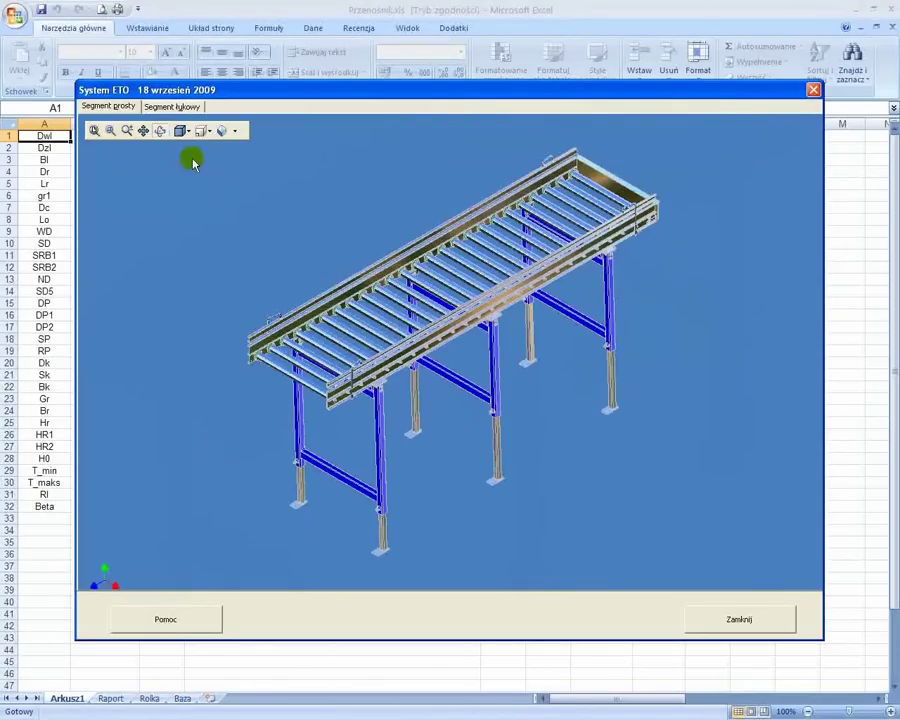
mouse_move(356, 330)
left_mouse_down()
mouse_move(412, 311)
mouse_move(430, 291)
left_mouse_up()
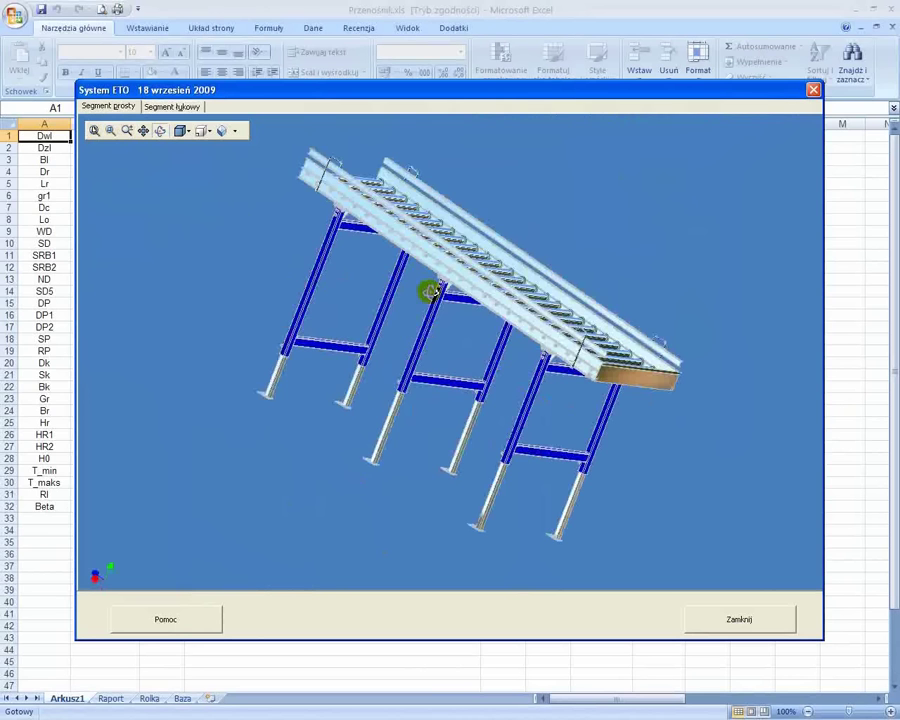
scroll(430, 291, "up", 3)
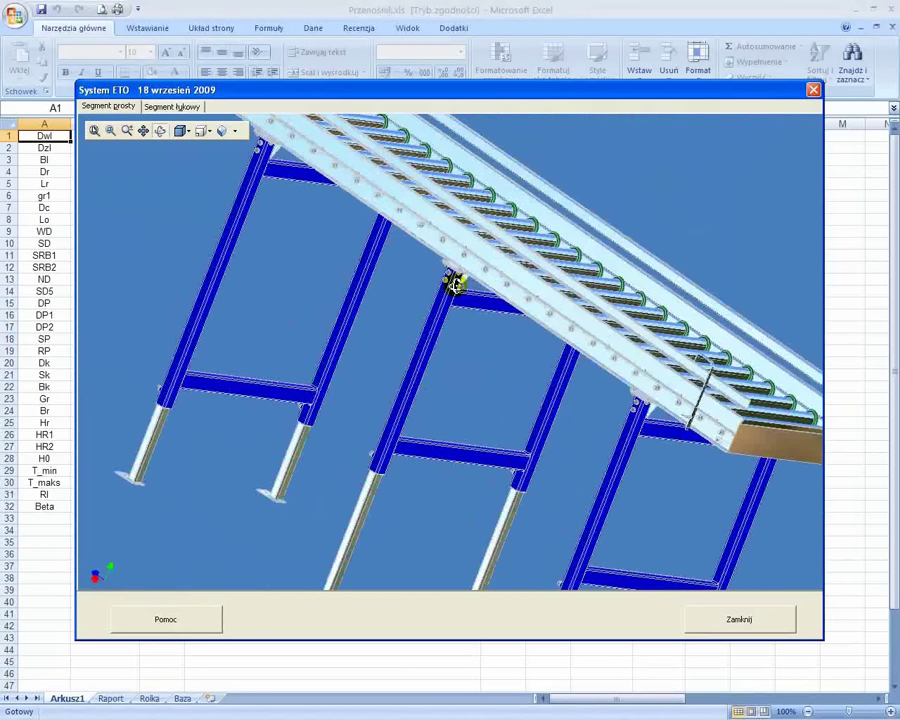
Display the curved conveyor segment model, fit it to view, and orbit it.
left_click(178, 106)
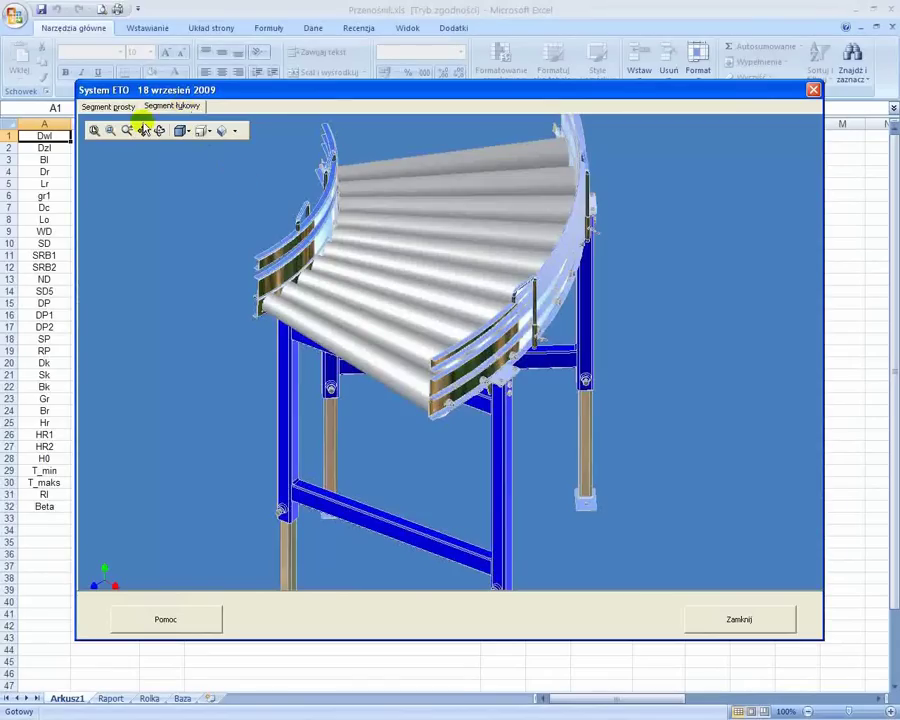
left_click(159, 130)
mouse_move(317, 277)
left_mouse_down()
mouse_move(393, 302)
mouse_move(342, 287)
mouse_move(417, 280)
mouse_move(424, 259)
mouse_move(388, 249)
left_mouse_up()
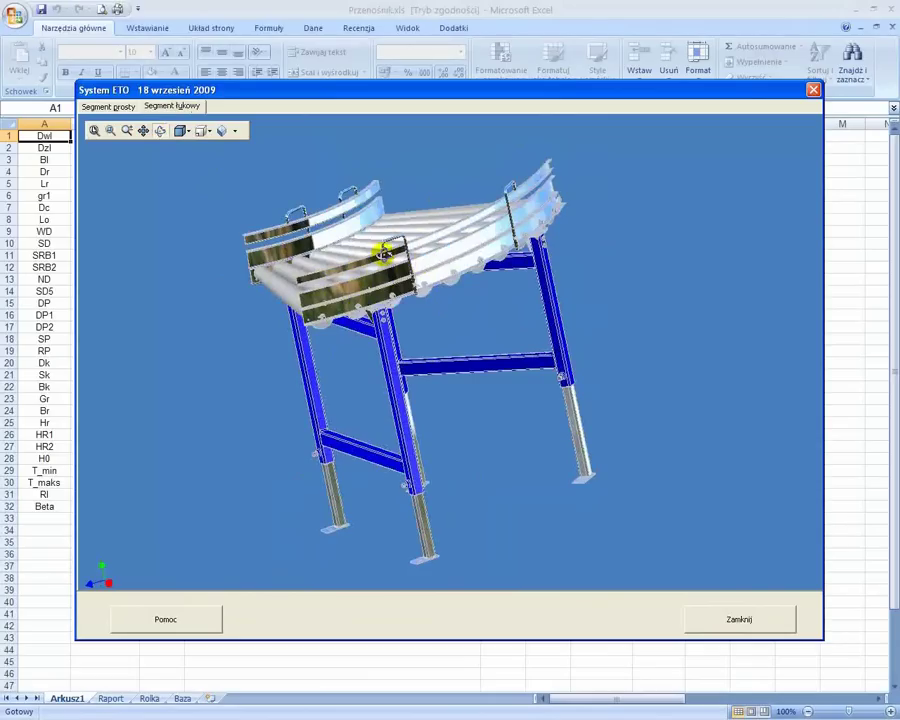
scroll(384, 252, "up", 5)
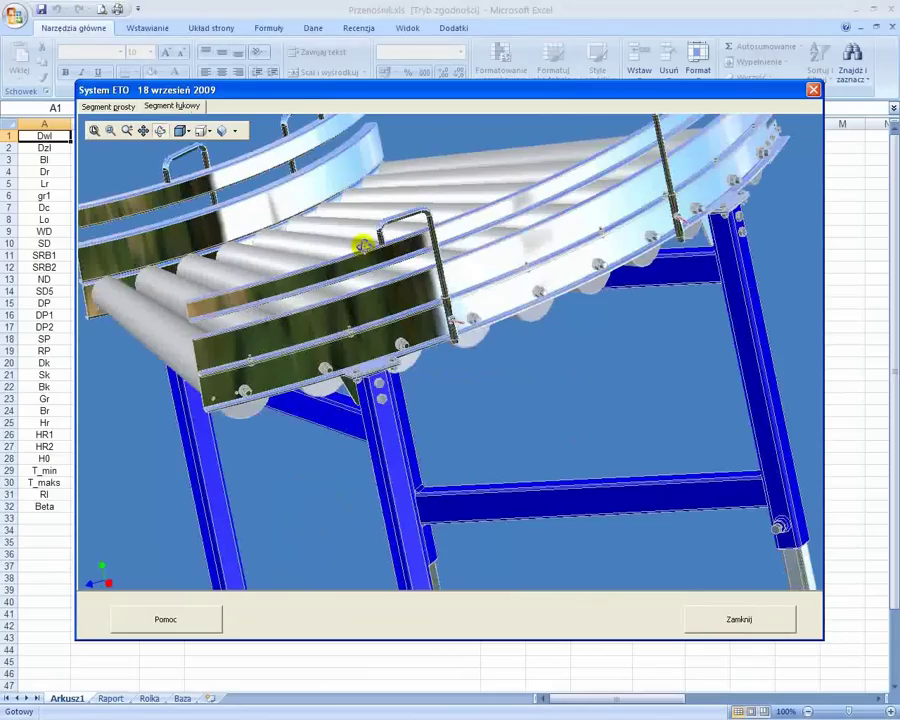
Enter goods size 0,4 × 0,3 × 0,29 m, 16 kg weight and 0,6 m/s speed.
left_click(735, 617)
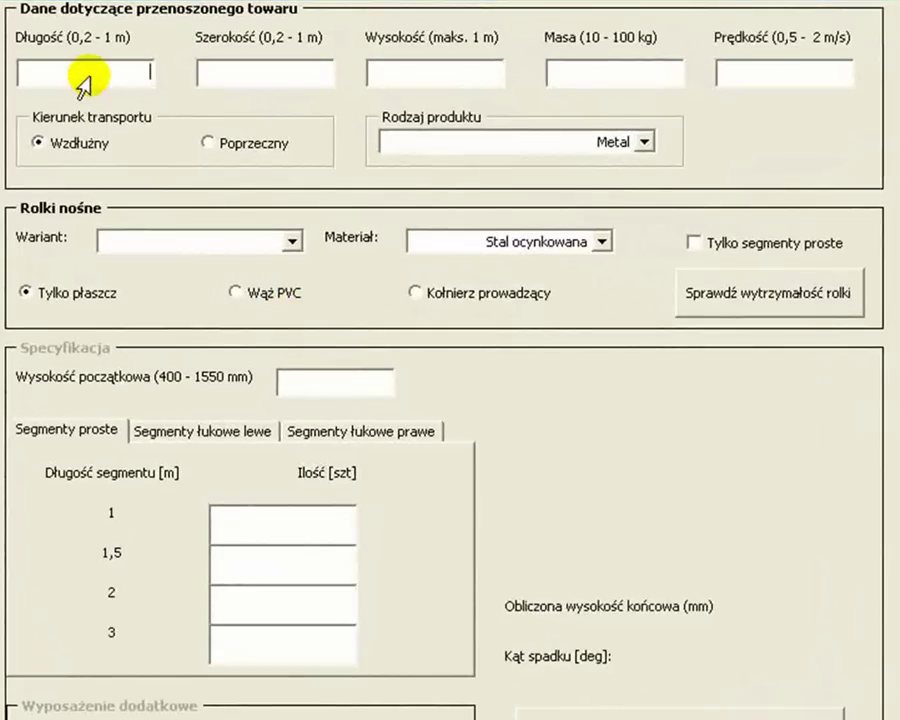
type("0,4")
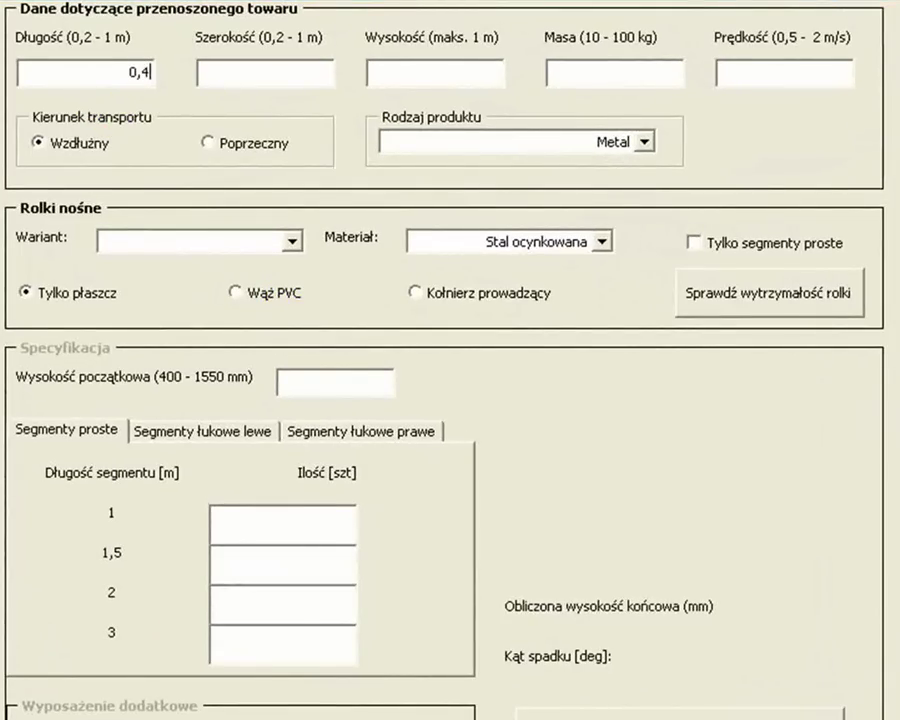
key("Tab")
type("0,")
type("3")
key("Tab")
type("0,29")
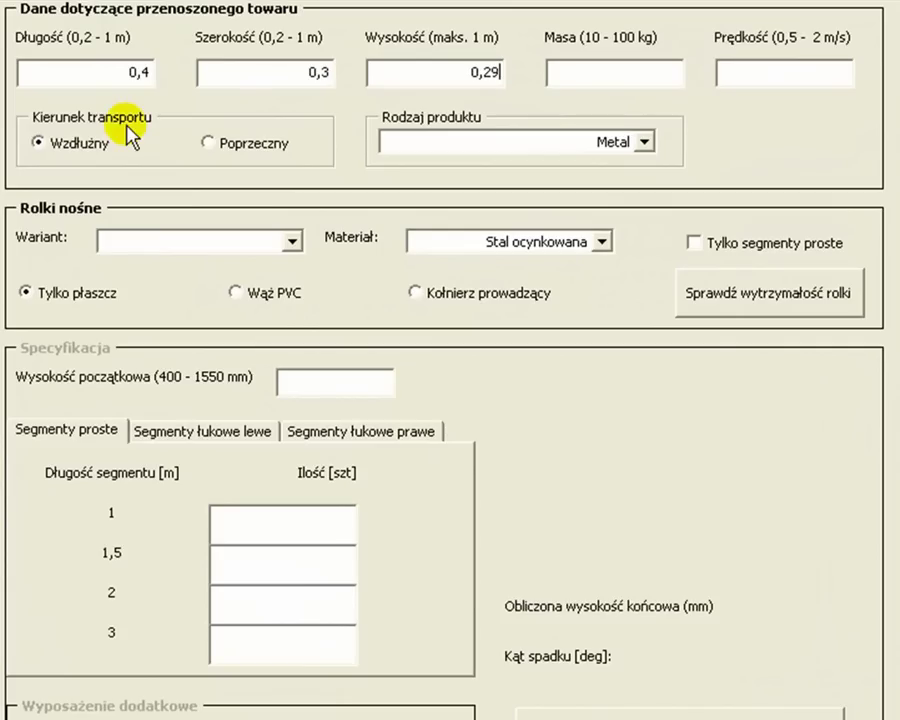
type("16")
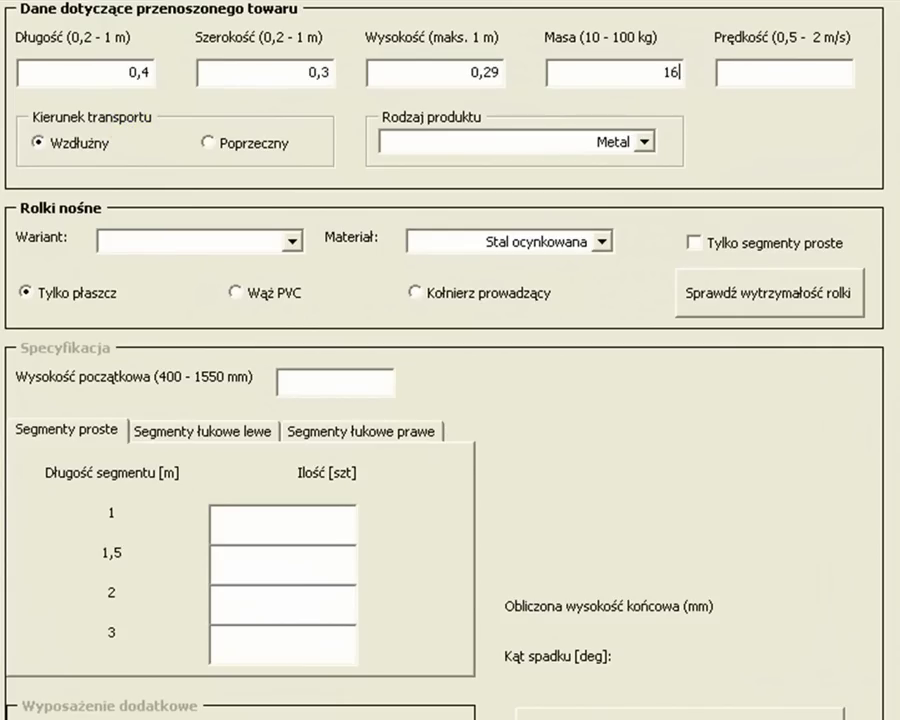
key("Tab")
type("0,6")
key("Tab")
Choose Tworzywo sztuczne goods and Stal kwasoodporna fi 50 gw. zew. M12 rollers, and pass the strength check.
left_click(645, 143)
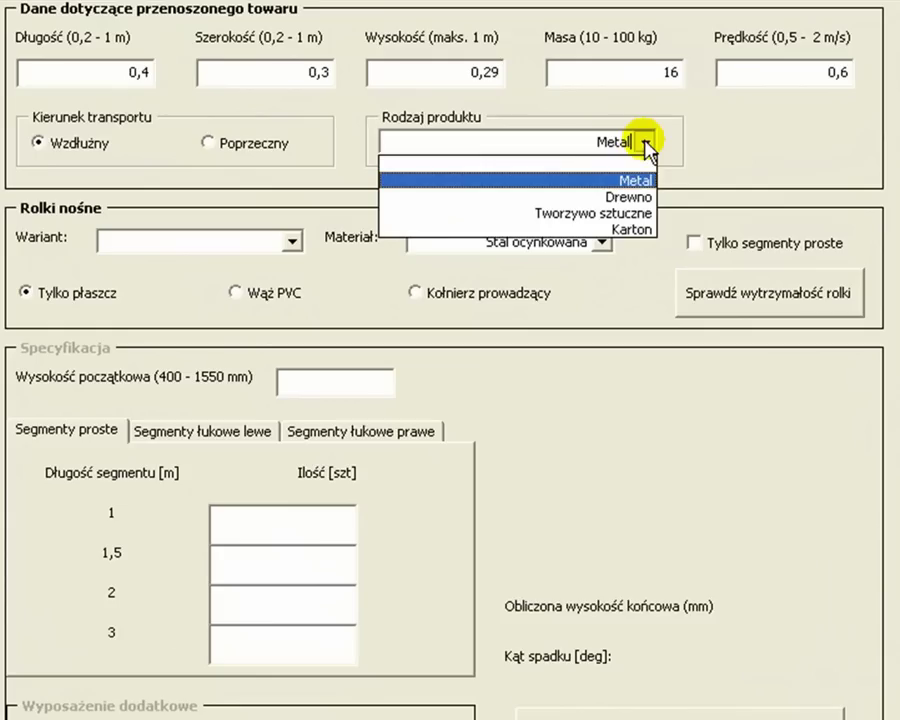
left_click(645, 213)
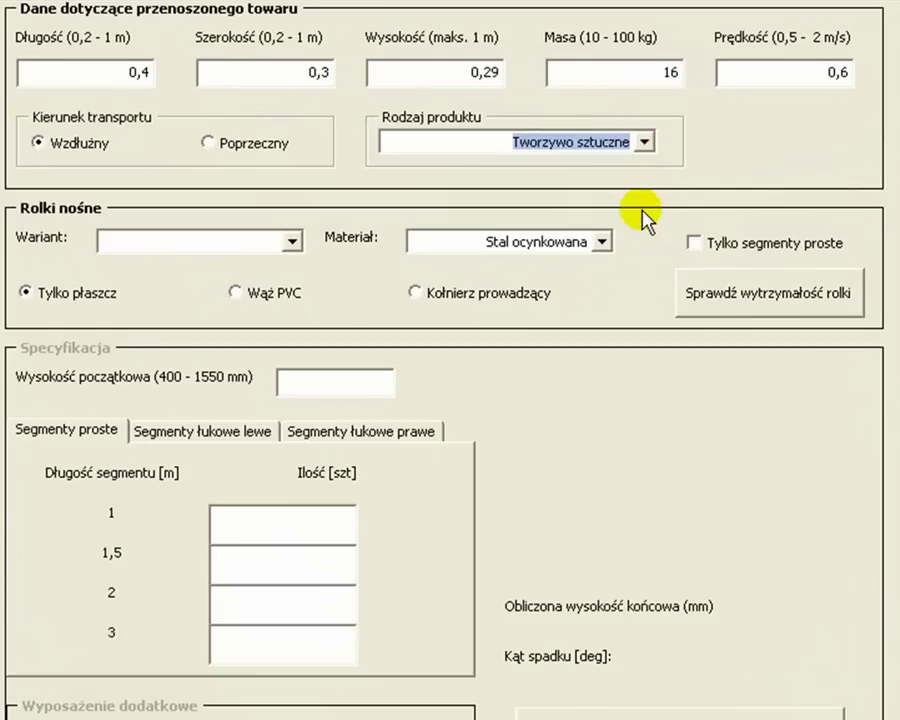
left_click(291, 241)
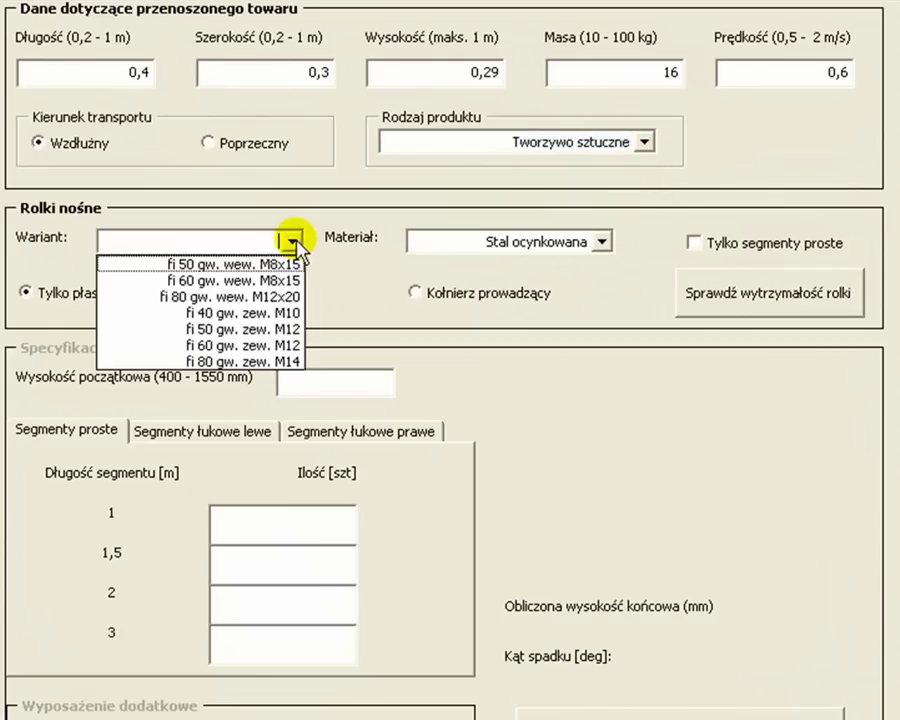
left_click(266, 328)
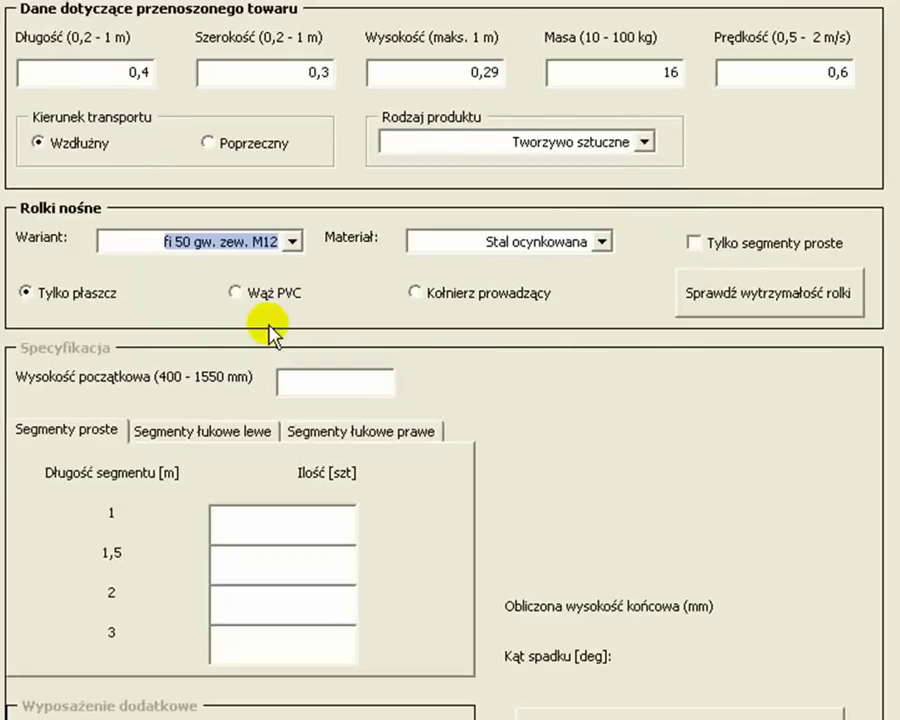
left_click(601, 240)
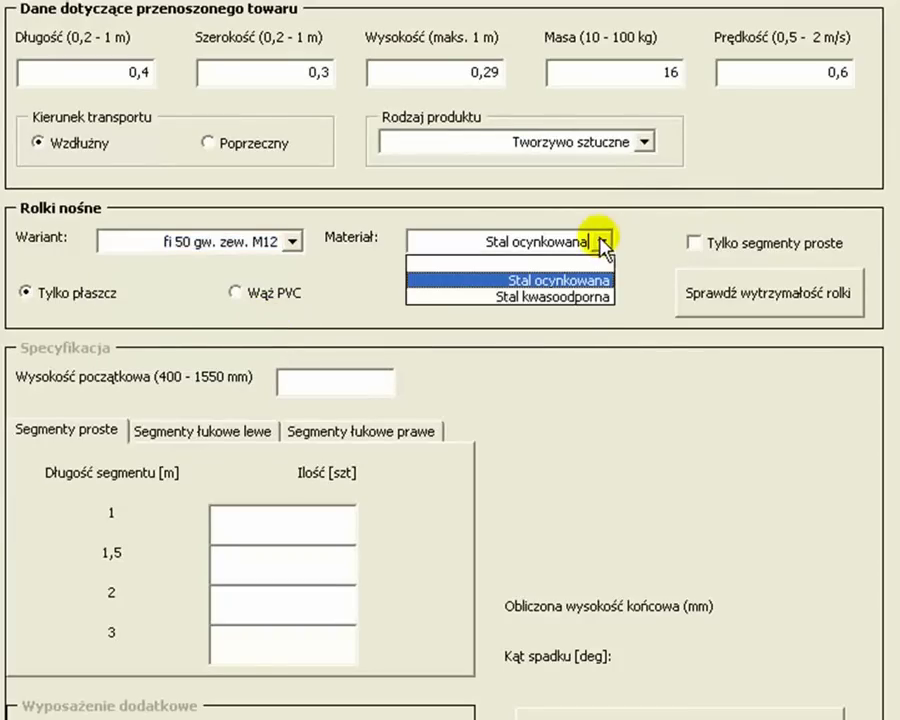
left_click(588, 297)
left_click(700, 246)
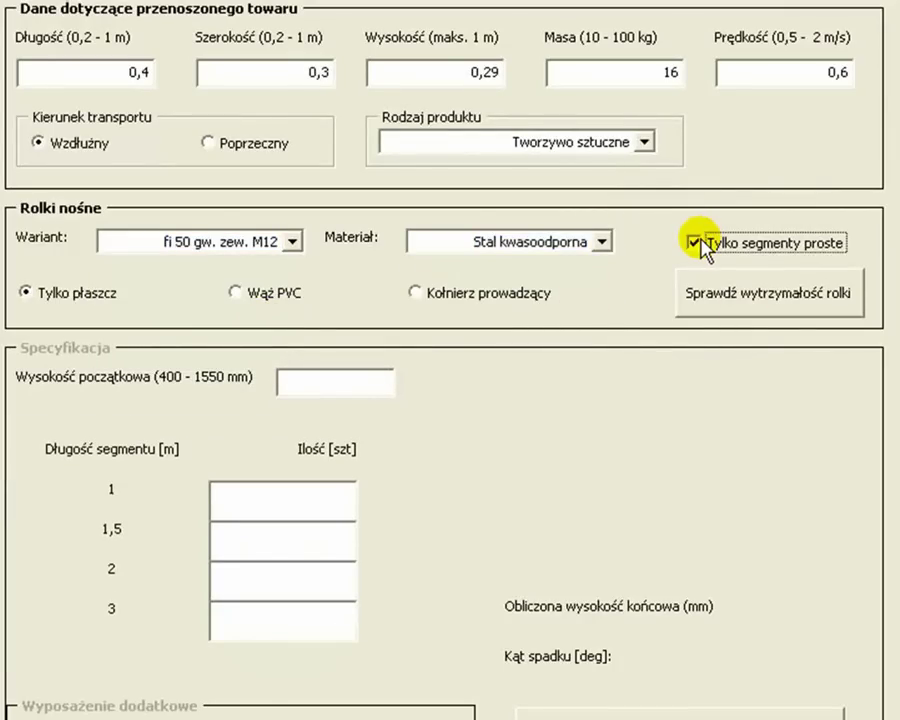
left_click(702, 241)
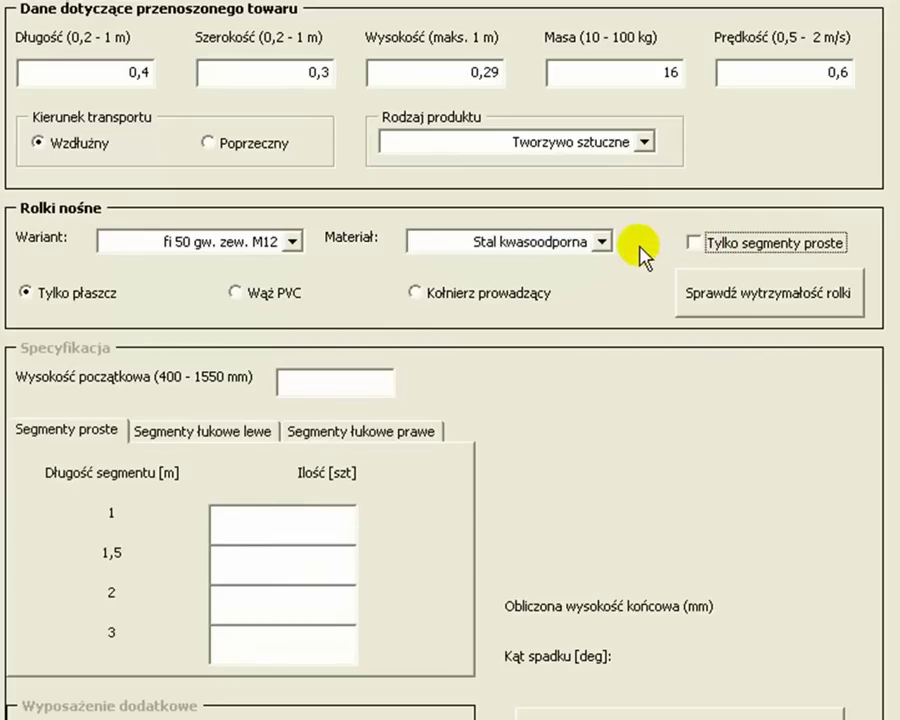
left_click(749, 298)
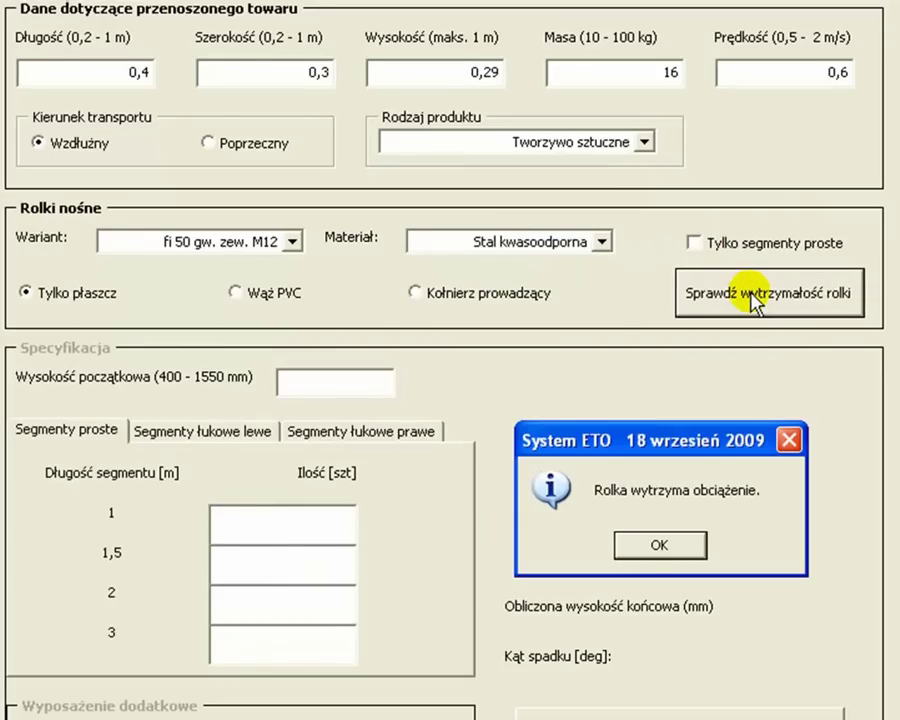
left_click(628, 545)
Enter 1400 in the upper field and a segment quantity of 1.
scroll(639, 522, "down", 3)
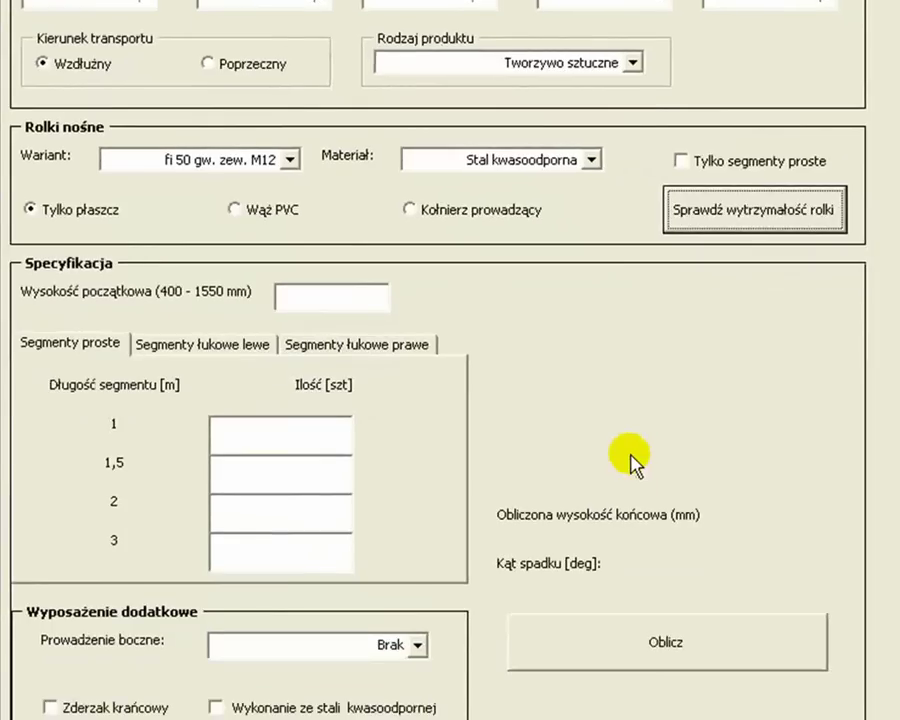
scroll(632, 462, "down", 3)
left_click(313, 190)
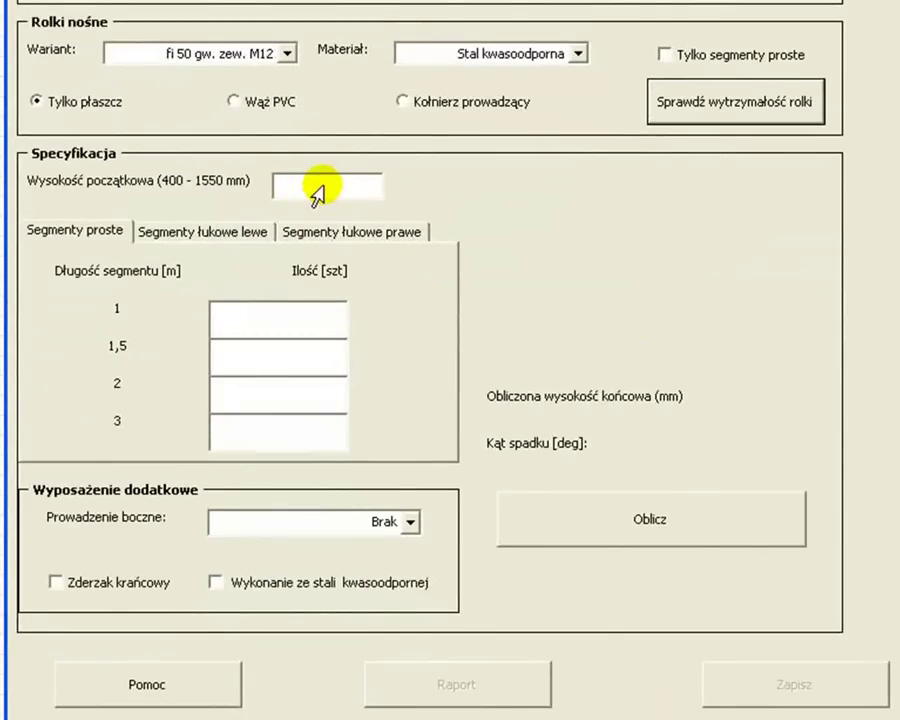
type("1400")
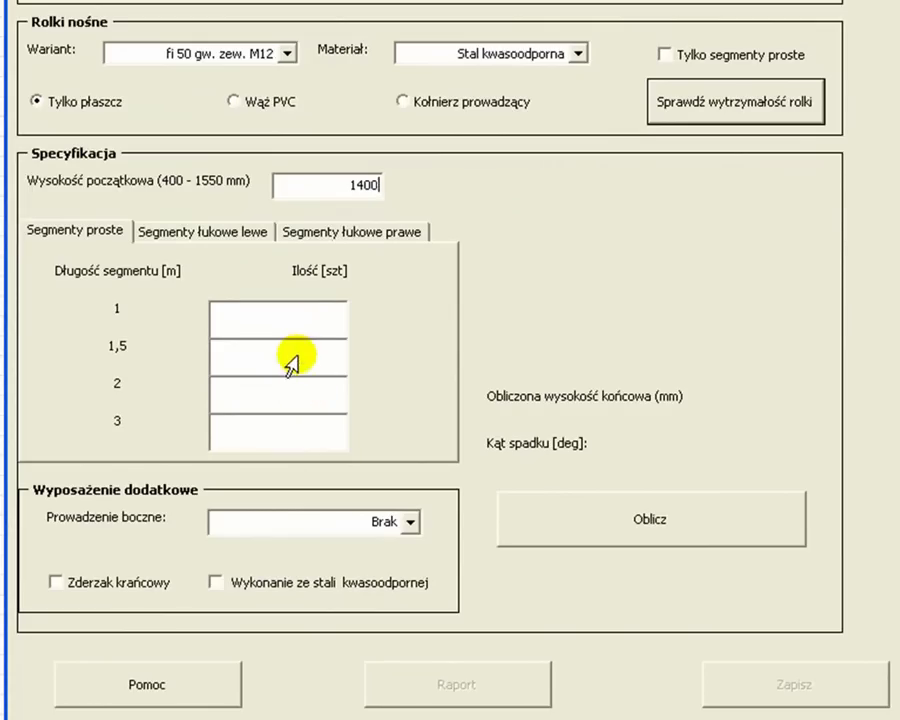
left_click(288, 396)
type("1")
key("Tab")
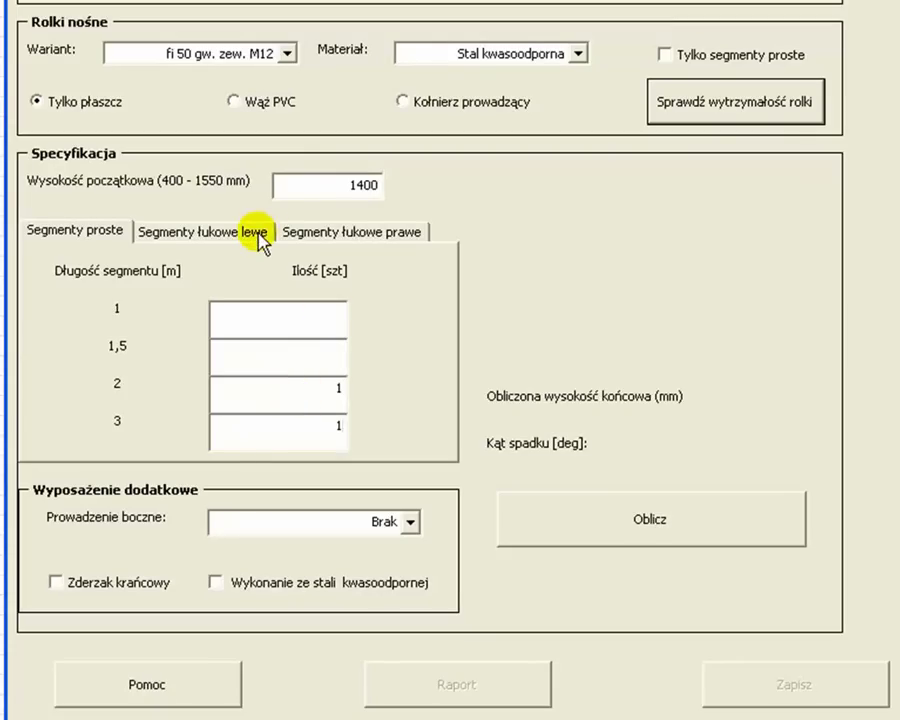
Add one 60° left arc, type C guides and an end stop, then calculate the 1186,0 mm end height and 1,924° slope.
left_click(255, 231)
double_click(287, 396)
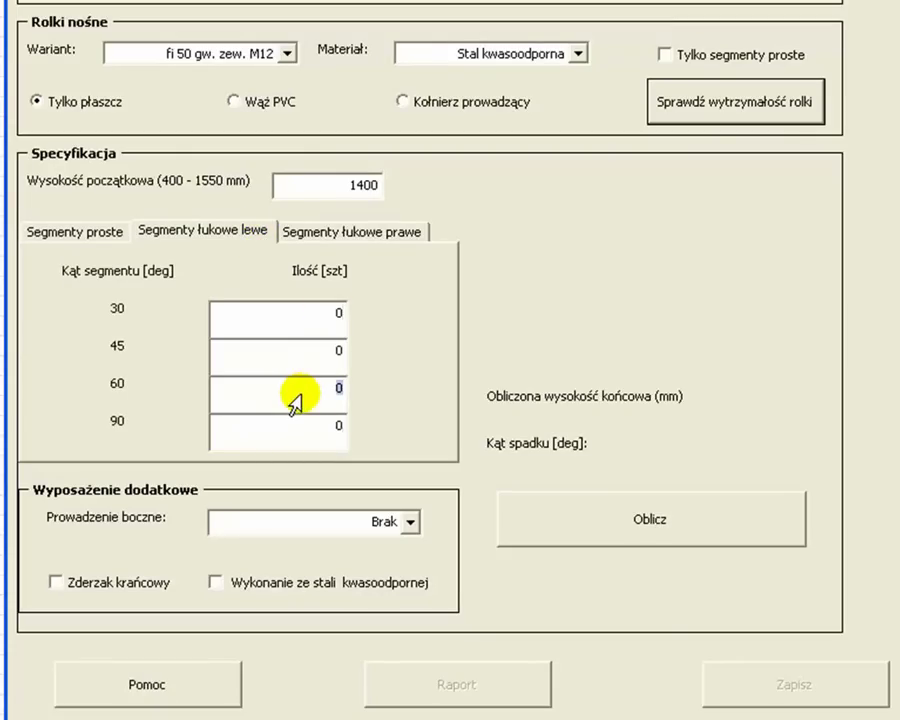
type("1")
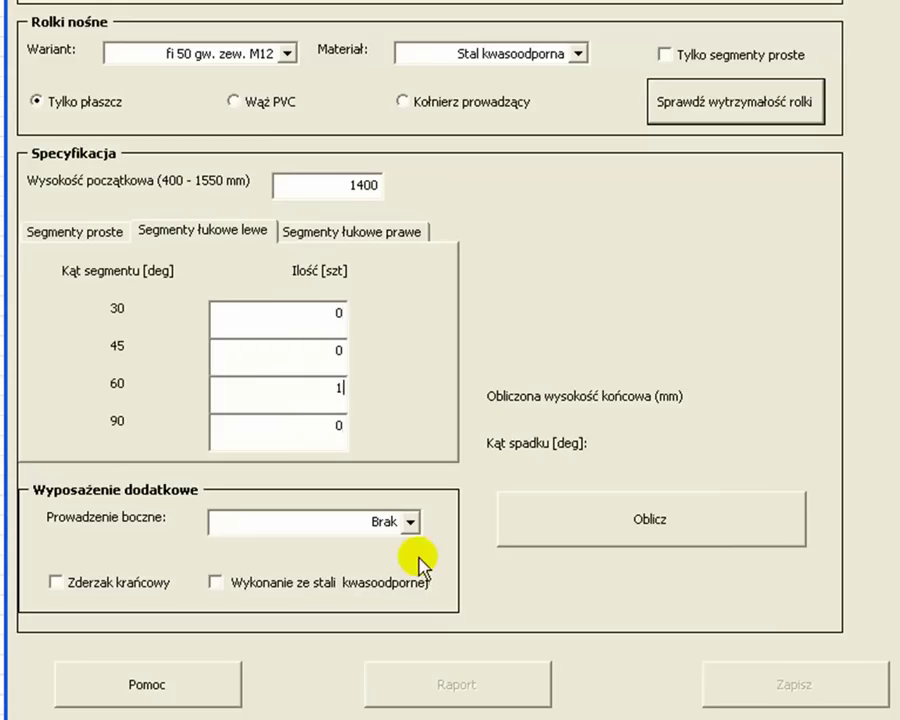
left_click(409, 521)
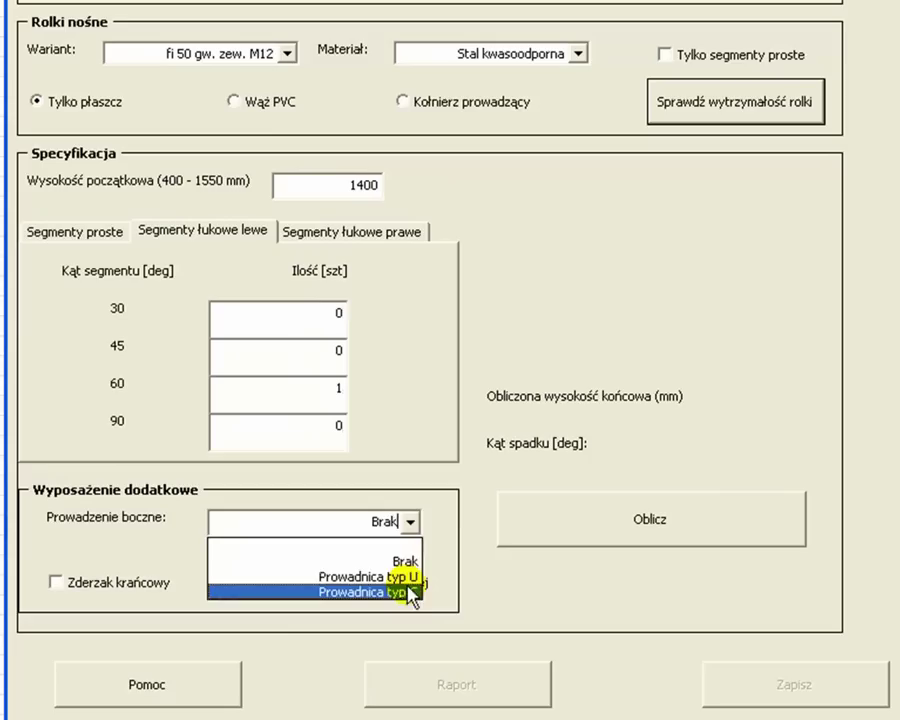
left_click(410, 592)
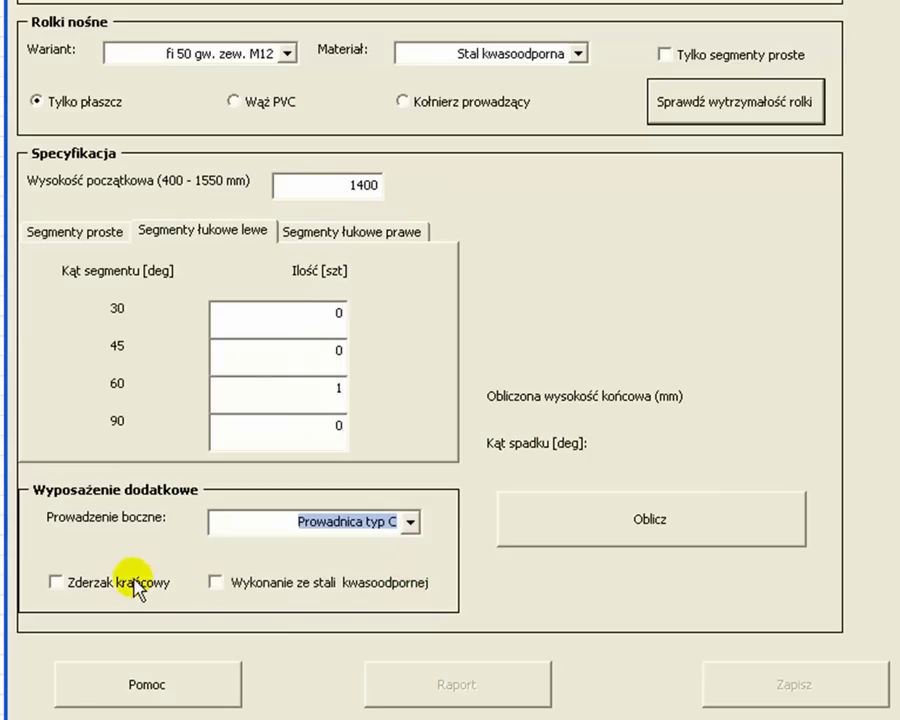
left_click(192, 584)
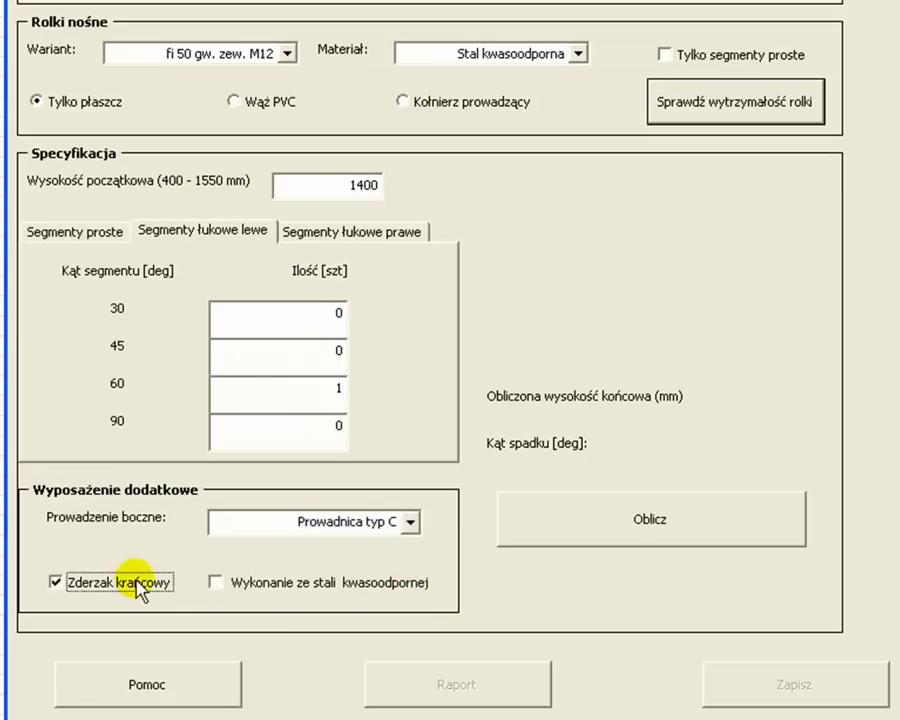
left_click(628, 521)
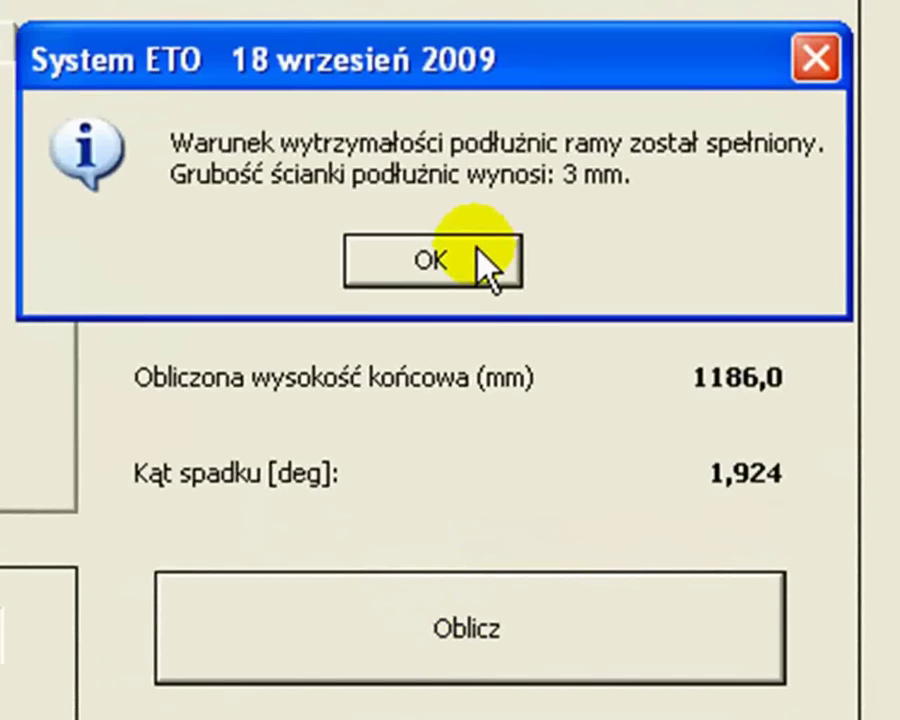
left_click(97, 191)
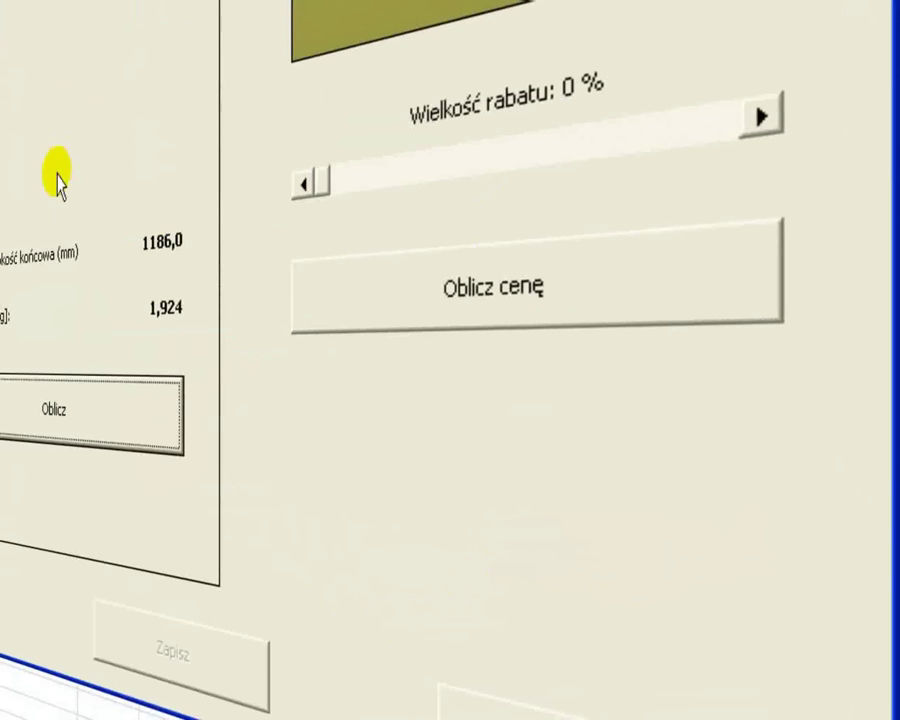
Apply a 15 % discount and compute the price: 14827 zł net, 18089 zł gross.
left_click_drag(324, 184, 586, 162)
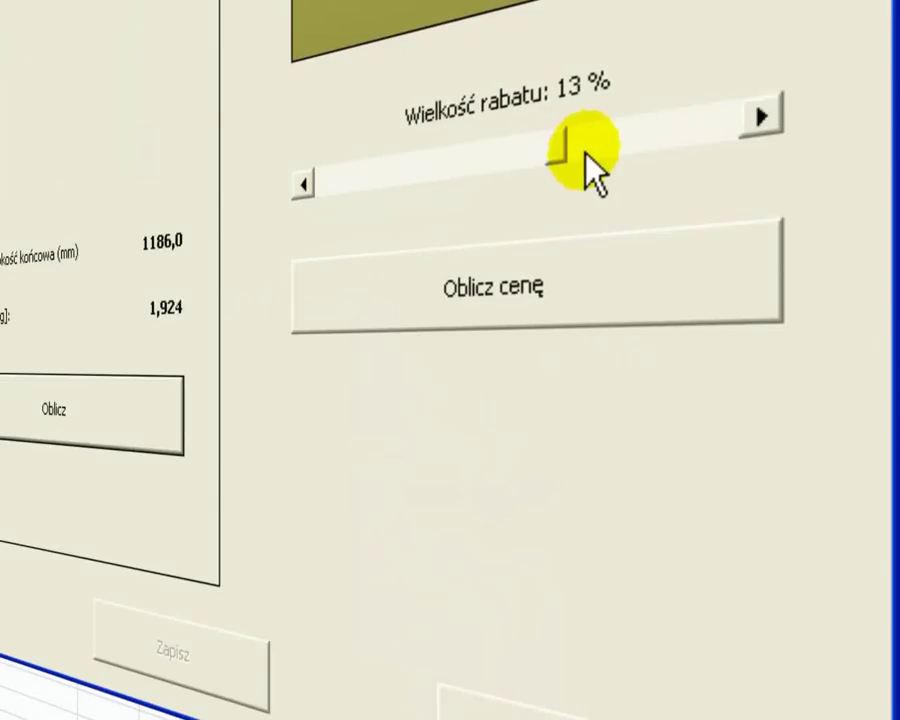
left_click(760, 117)
left_click(760, 117)
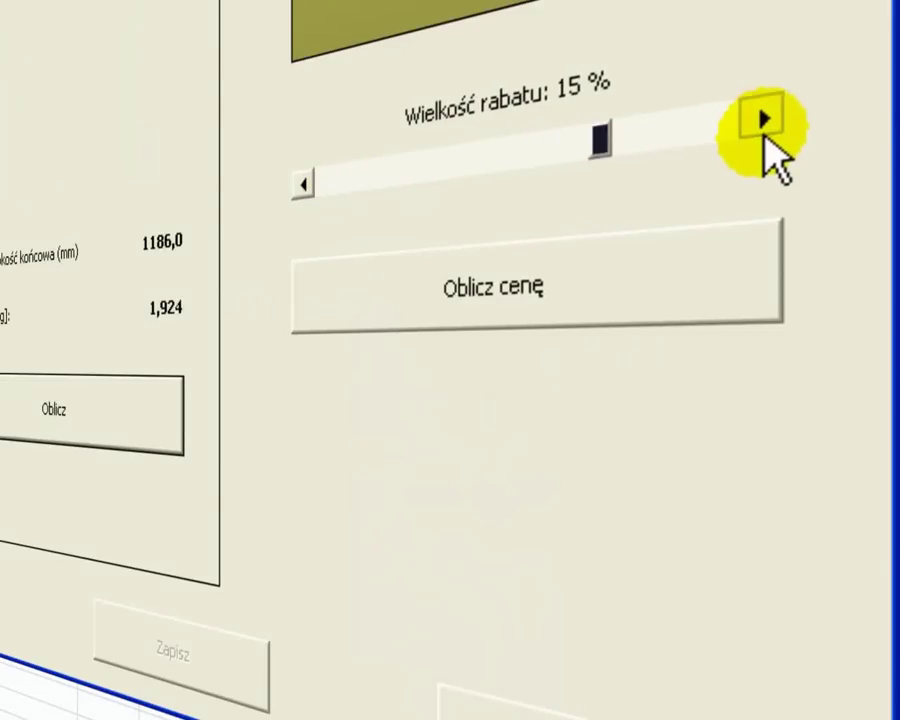
left_click(401, 316)
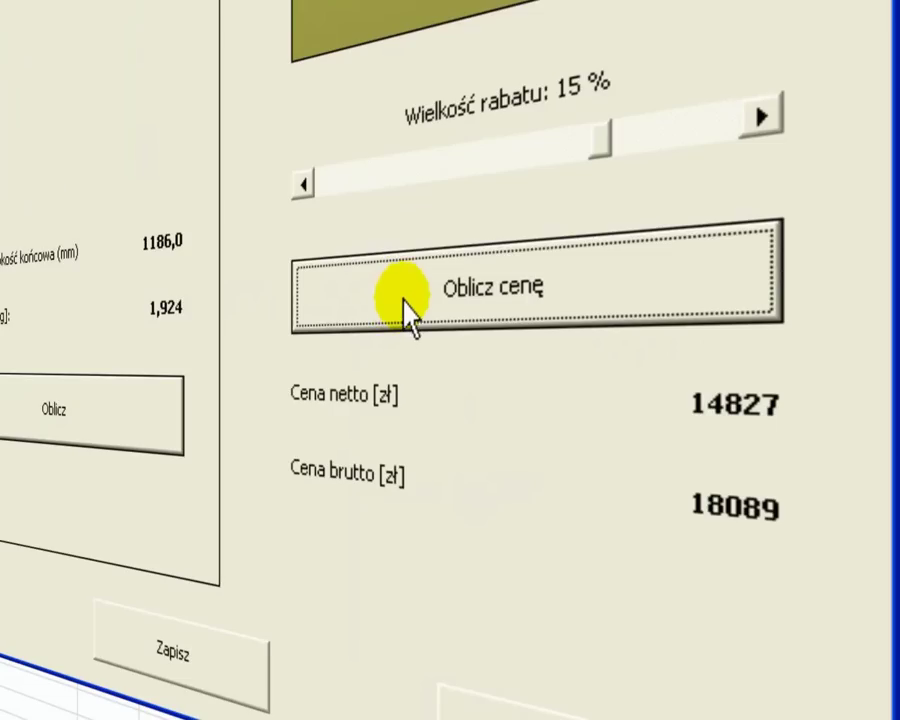
Save the design to the construction database as Nowa, dismiss the prompts, and exit to Inventor.
left_click(115, 650)
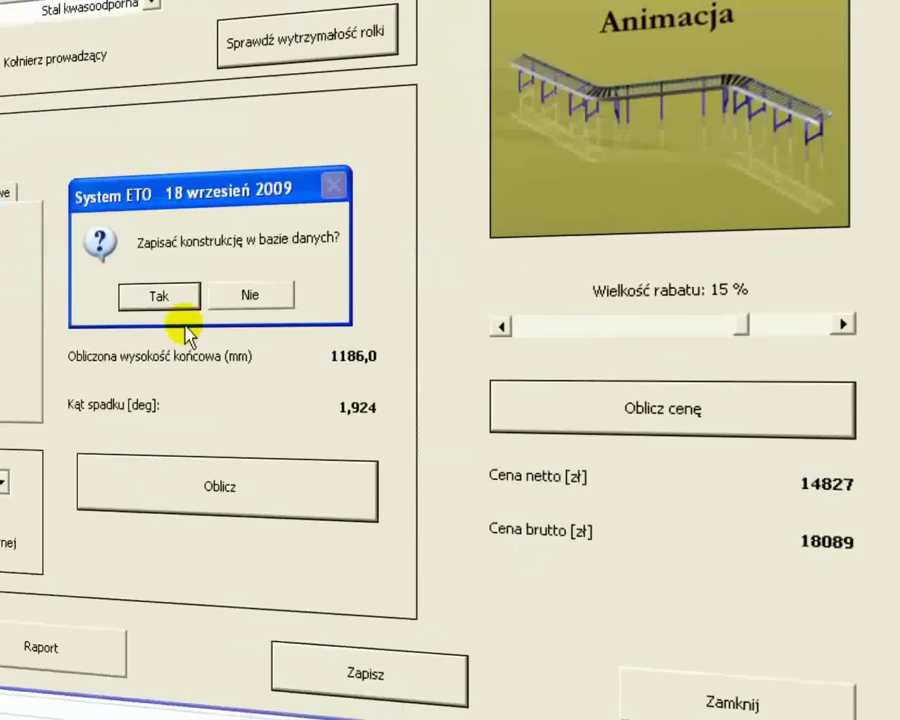
left_click(160, 298)
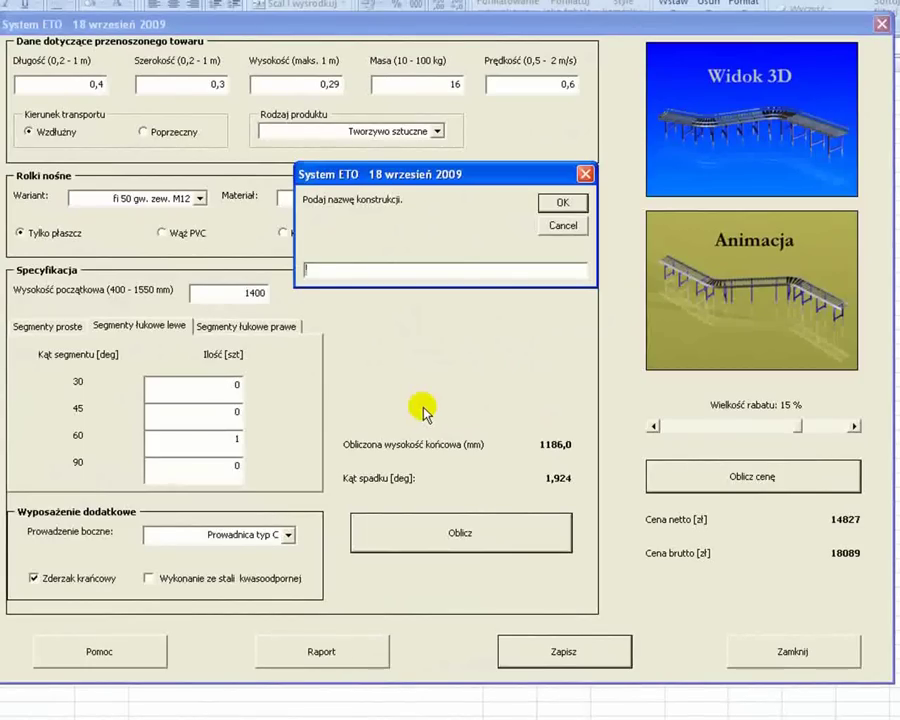
type("Nowa")
key("Return")
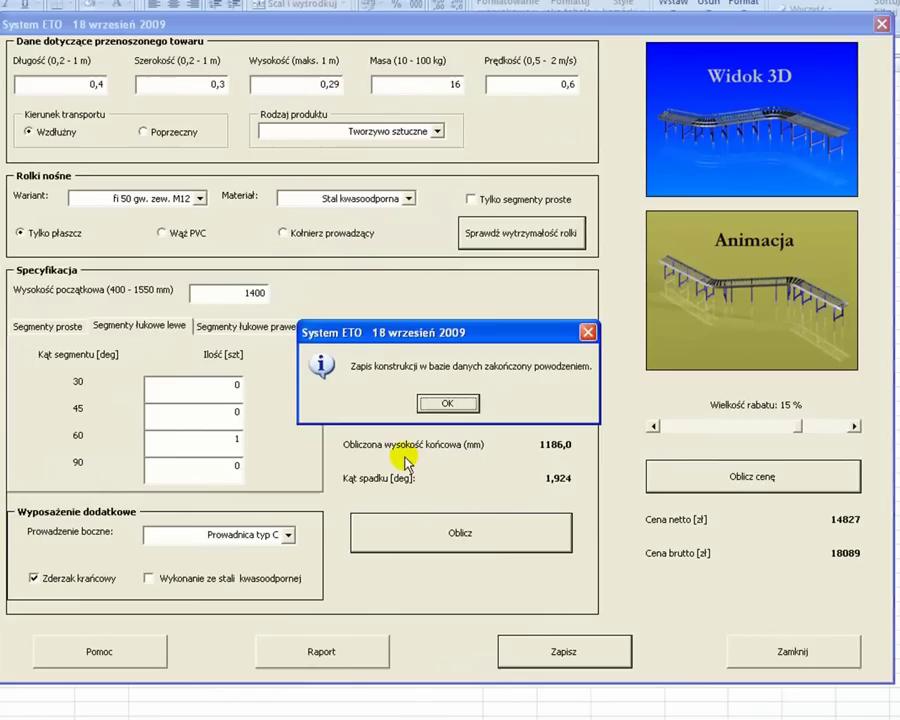
key("Return")
key("Return")
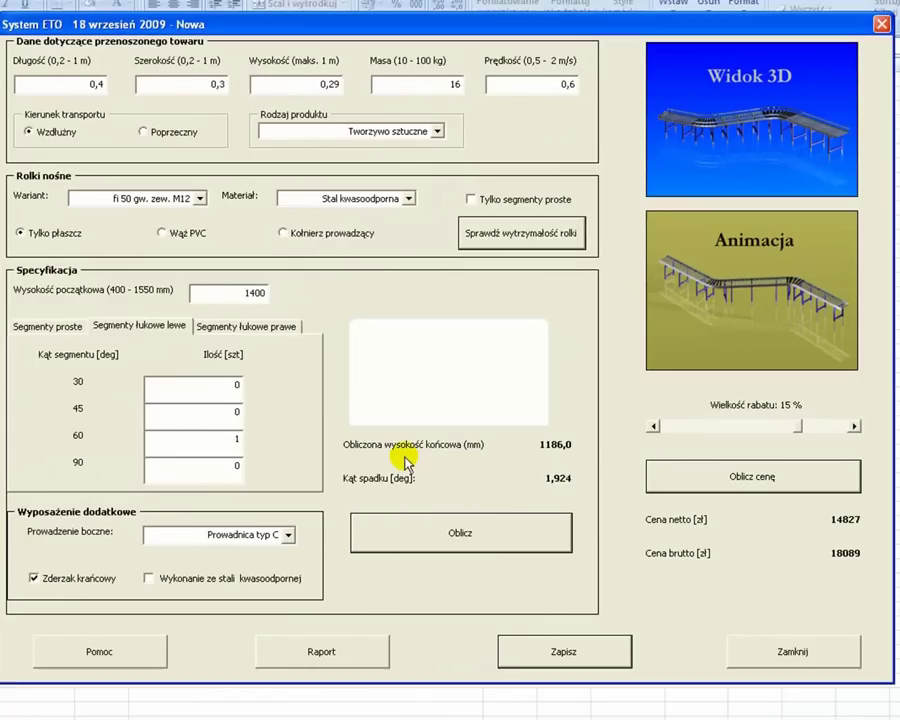
key("Return")
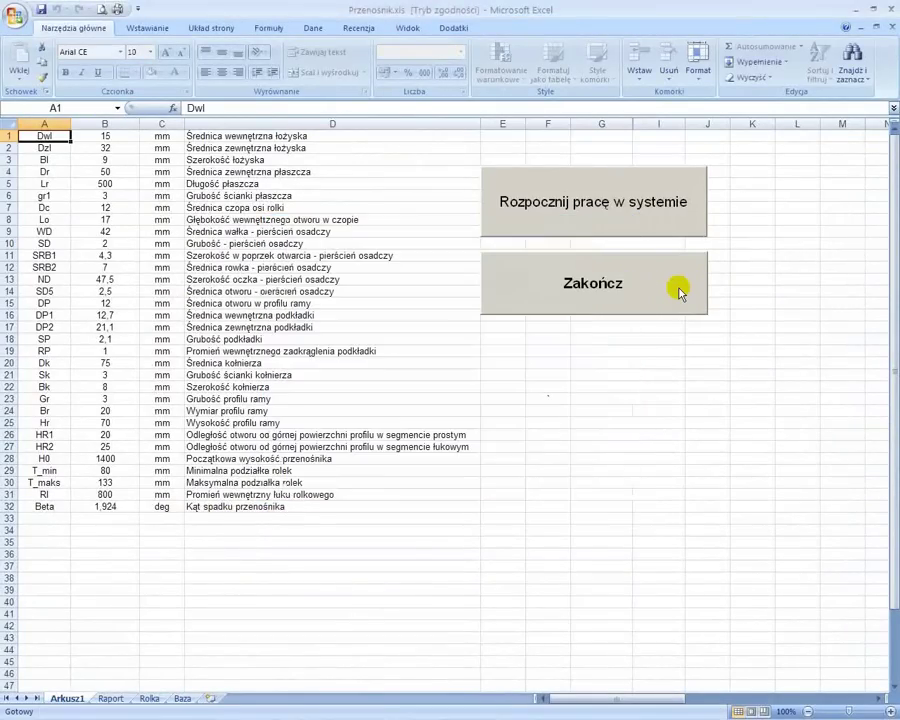
left_click(676, 290)
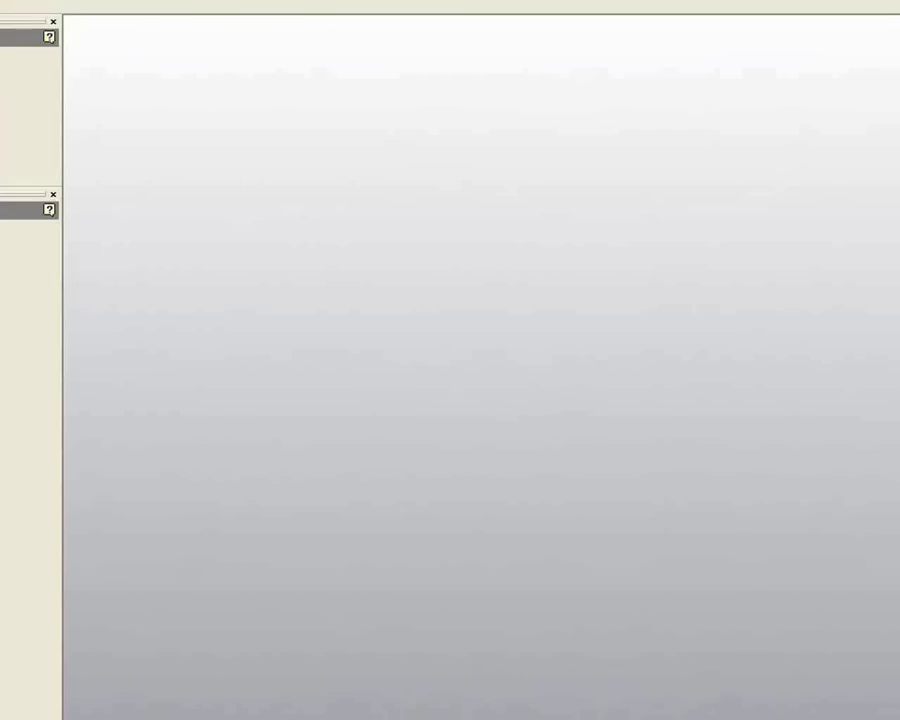
Create a System transportu.iam assembly and place the Segment prosty.iam straight segment in it.
key("ctrl+n")
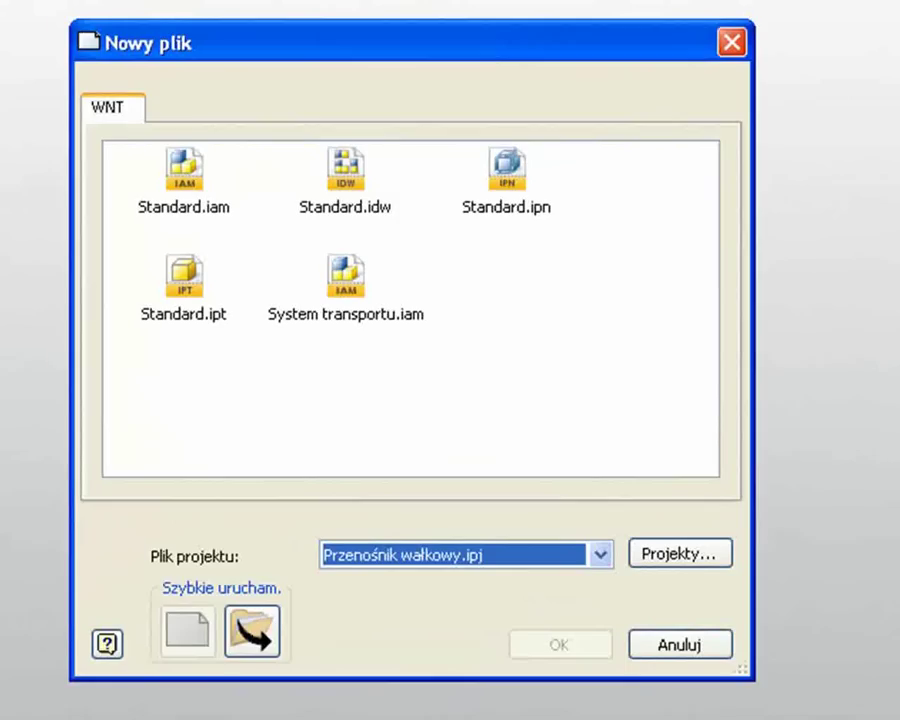
double_click(343, 300)
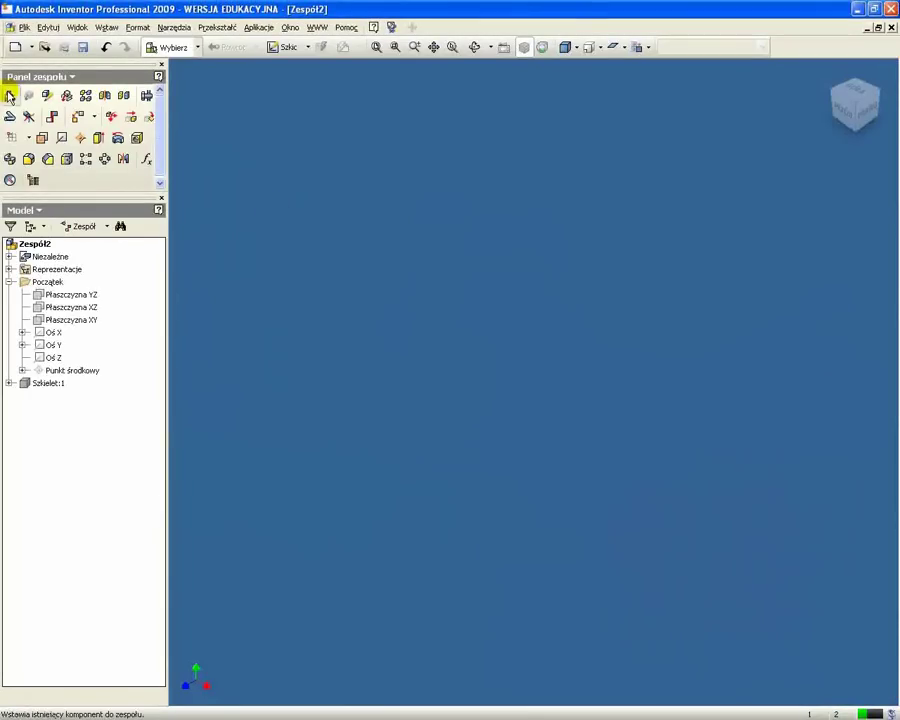
left_click(9, 96)
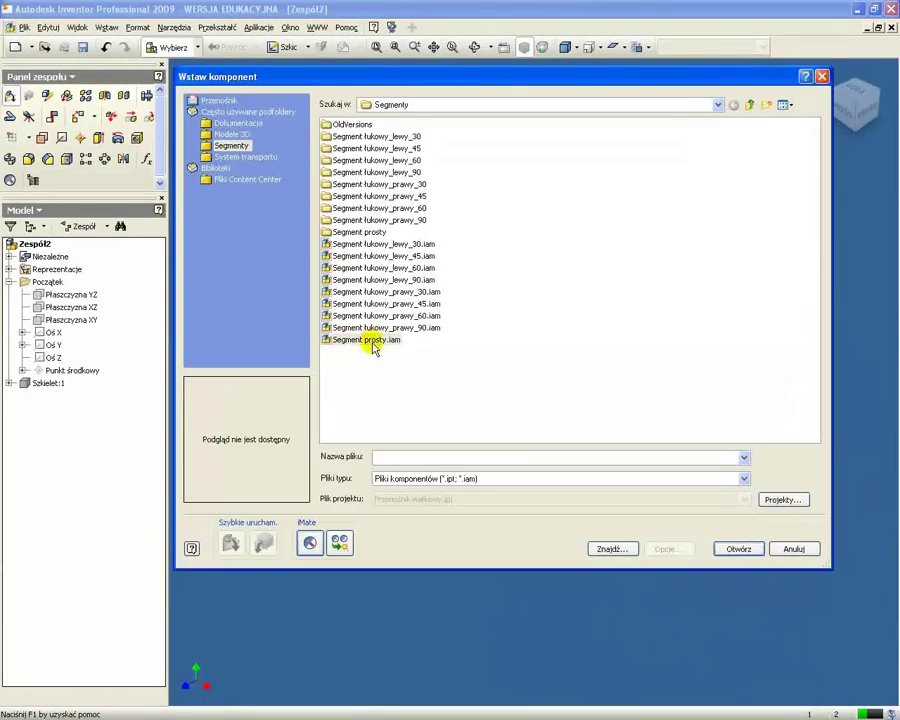
left_click(371, 342)
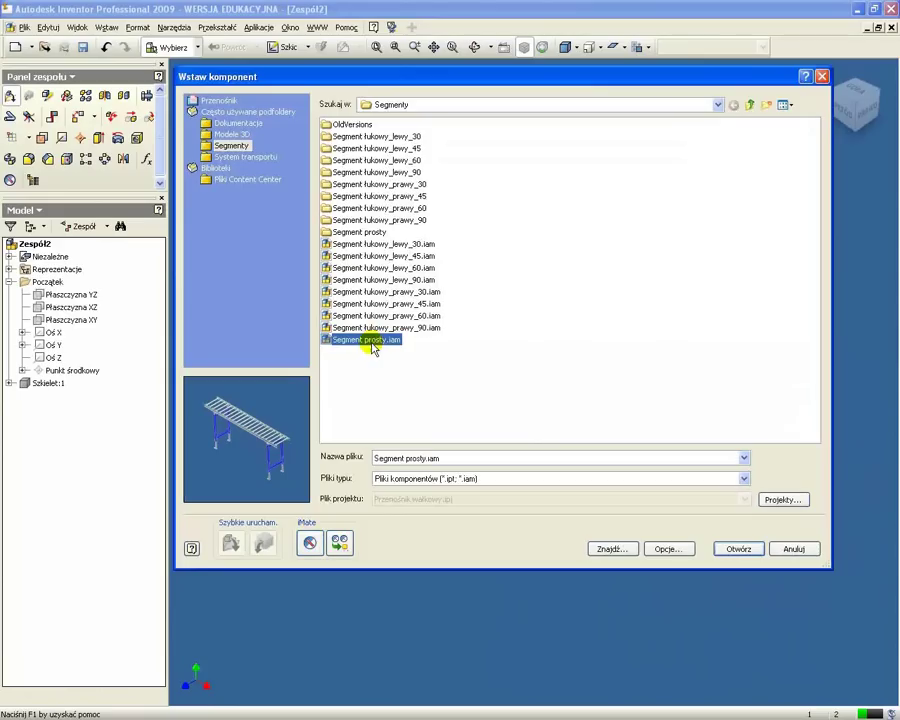
left_click(739, 549)
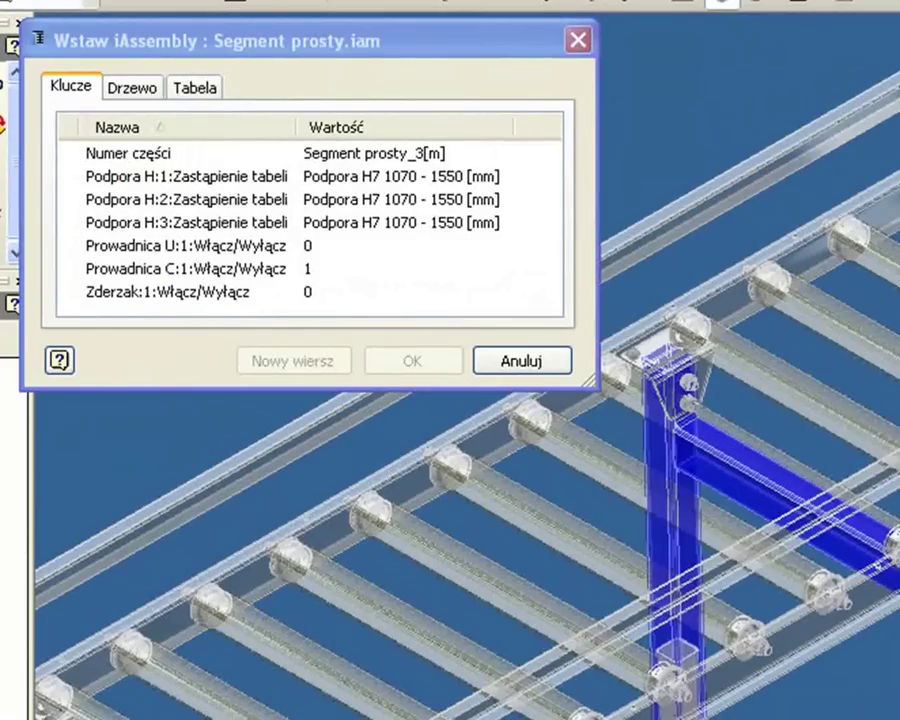
scroll(650, 500, "down", 5)
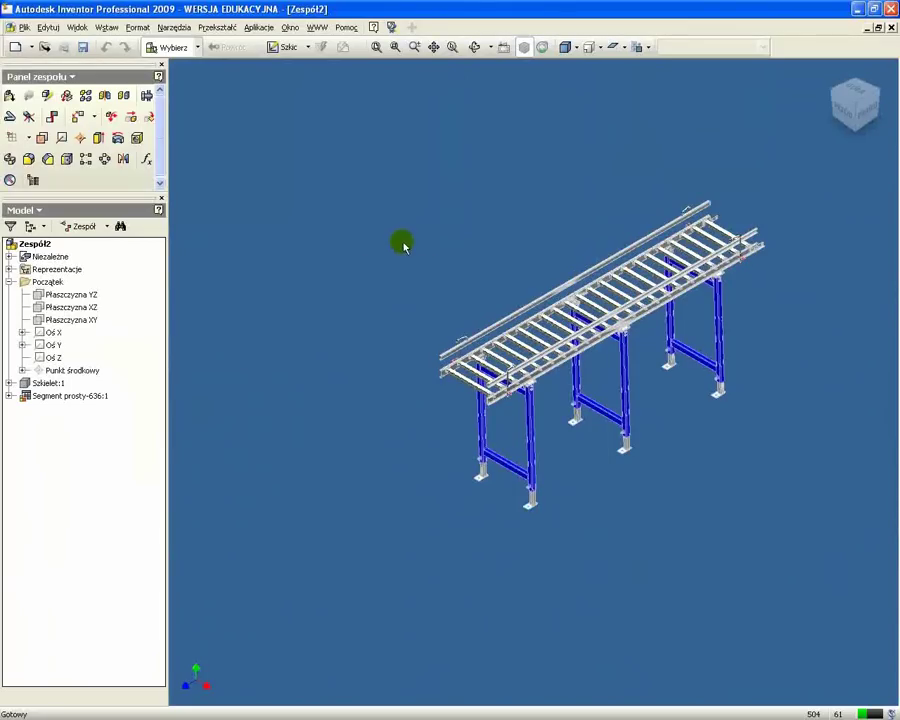
Place Segment łukowy_lewy_60.iam with Prowadnica C set to 1, then view it from another side.
left_click(10, 95)
left_click(8, 95)
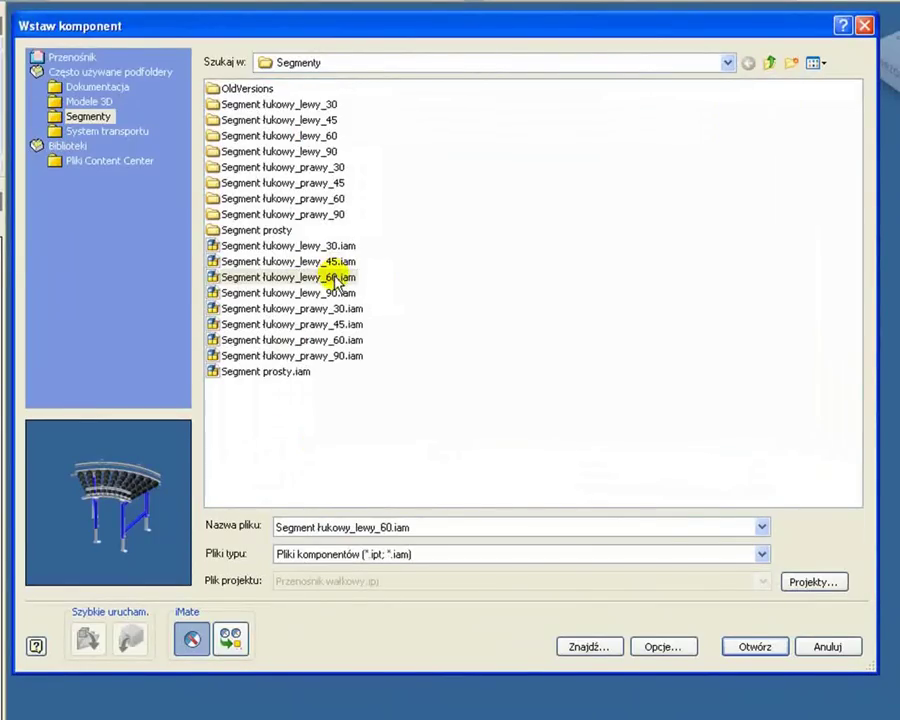
left_click(335, 282)
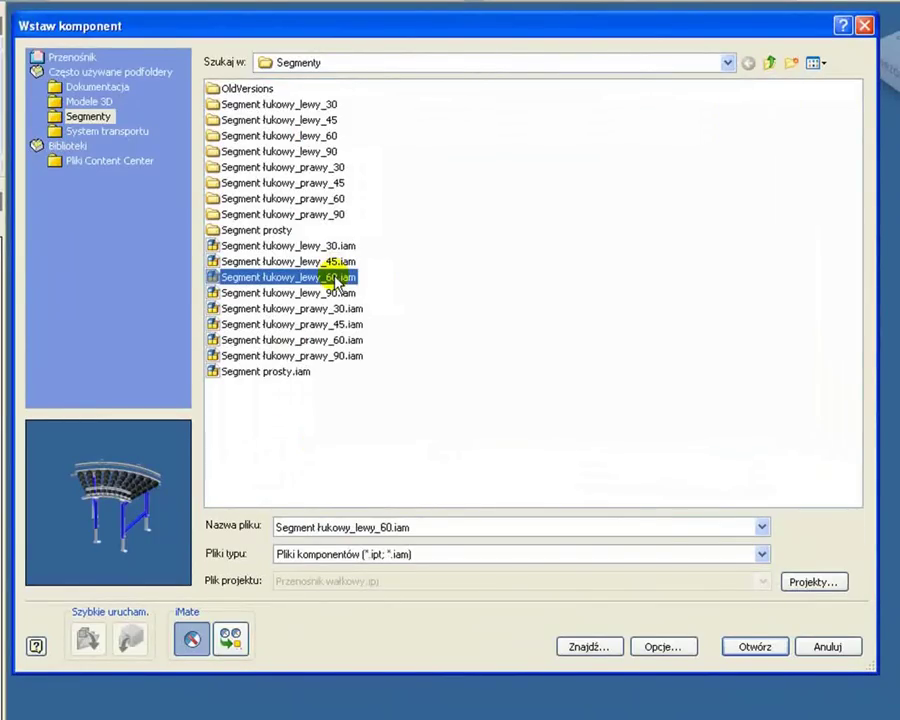
double_click(335, 278)
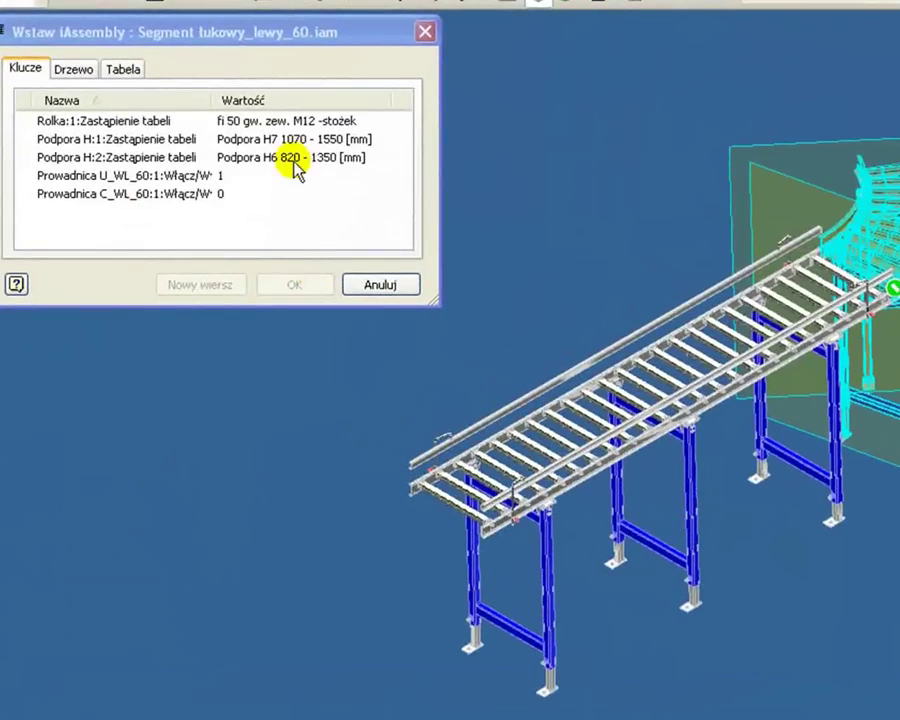
left_click(222, 194)
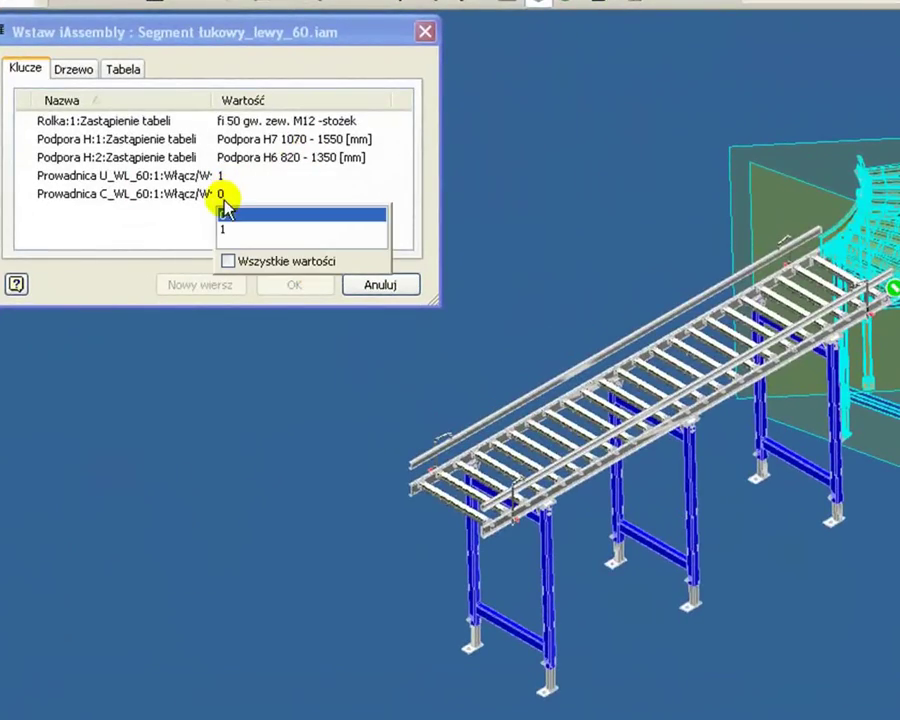
left_click(228, 228)
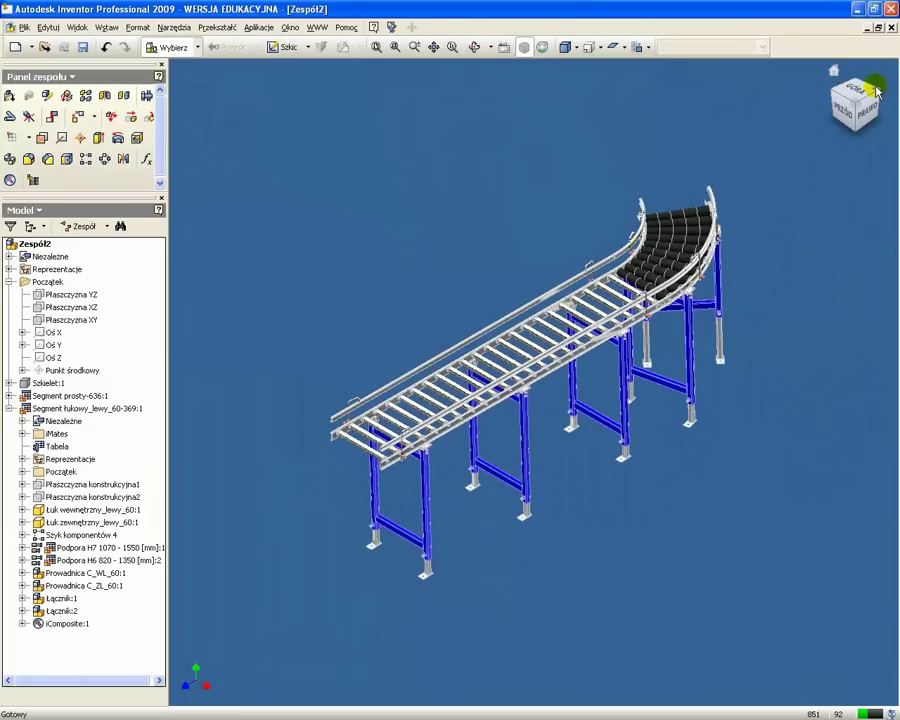
left_click_drag(875, 90, 805, 165)
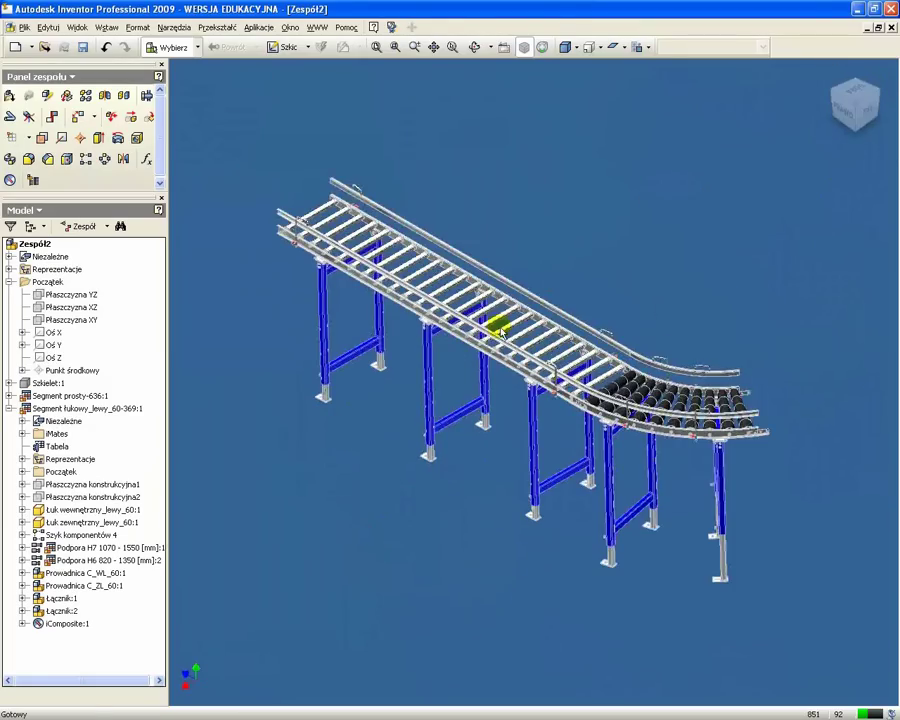
Insert a Segment prosty_2[m] straight segment with H6 820 - 1350 [mm] supports and end stop set to 0.
left_click(9, 96)
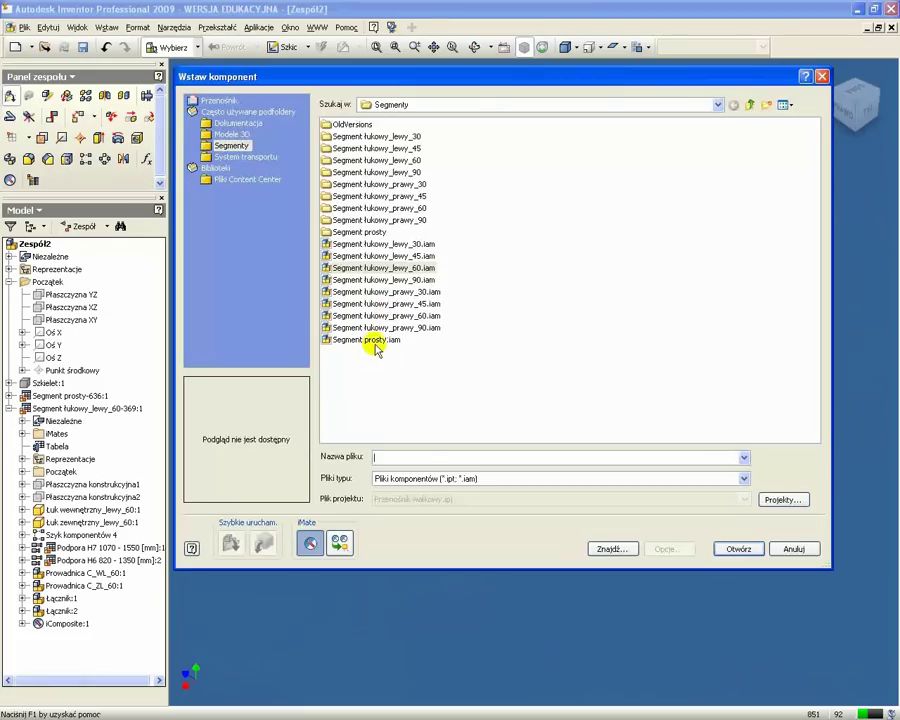
left_click(368, 339)
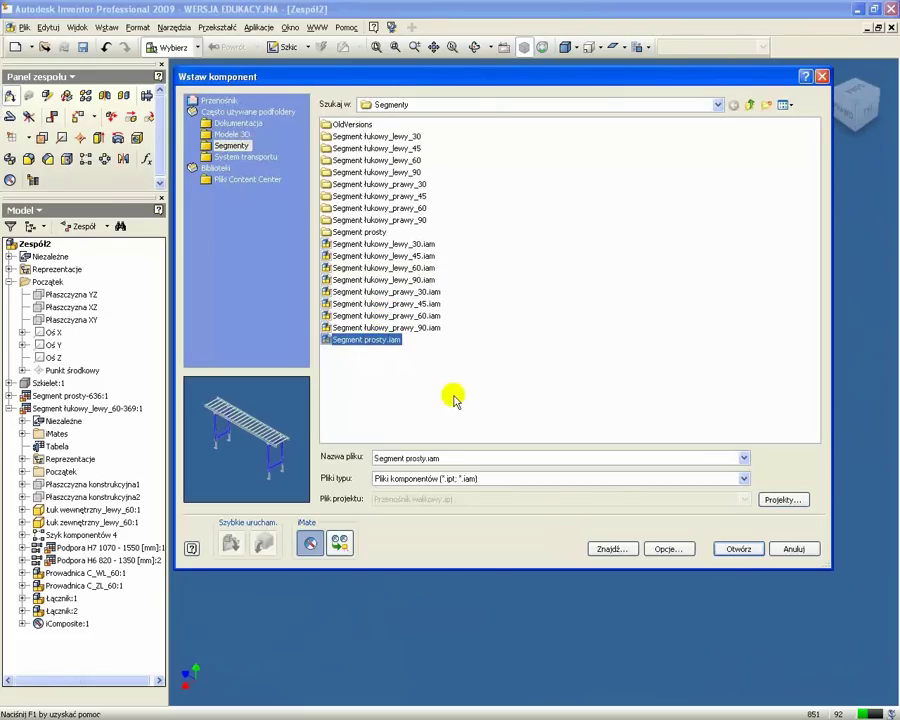
left_click(740, 550)
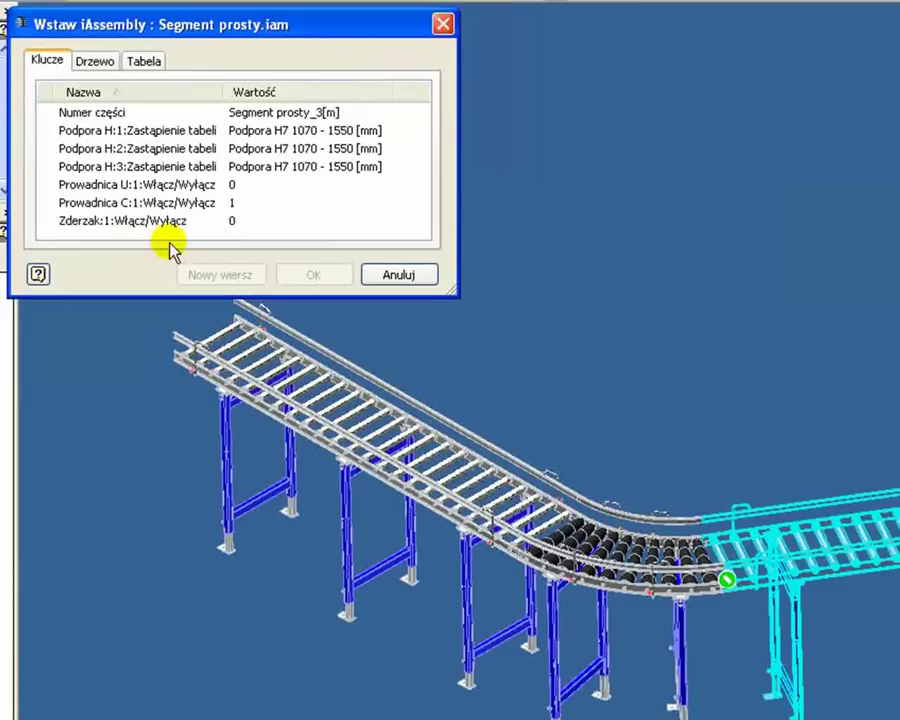
left_click(290, 113)
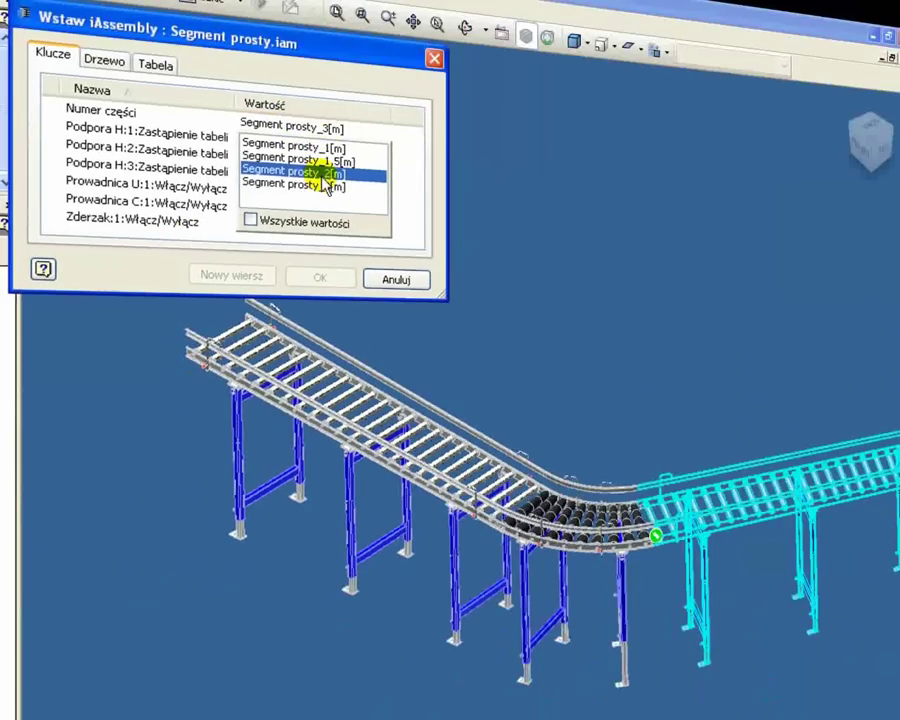
left_click(322, 180)
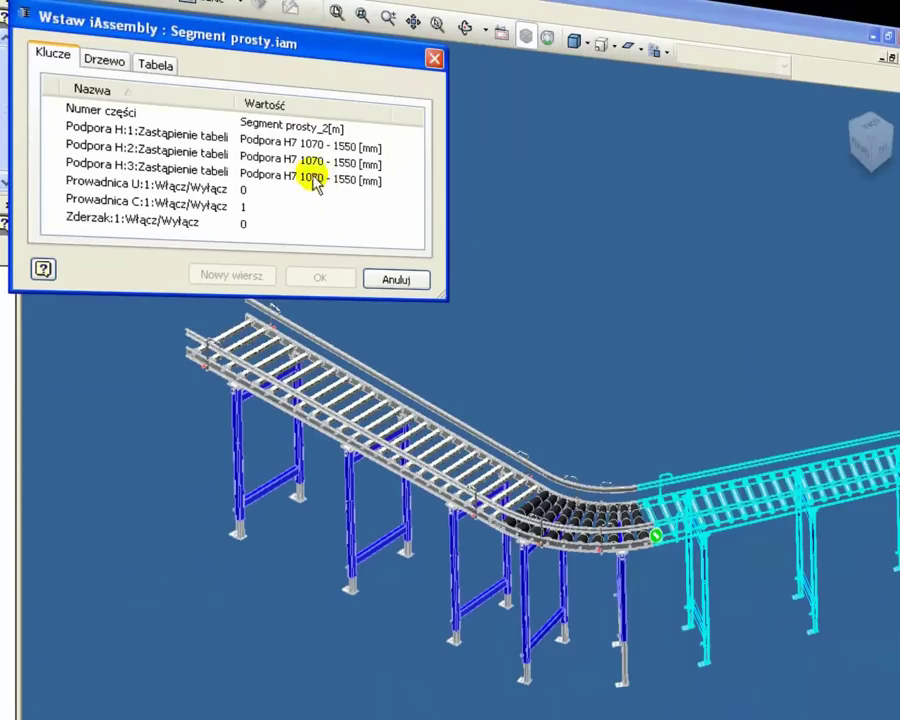
left_click(300, 144)
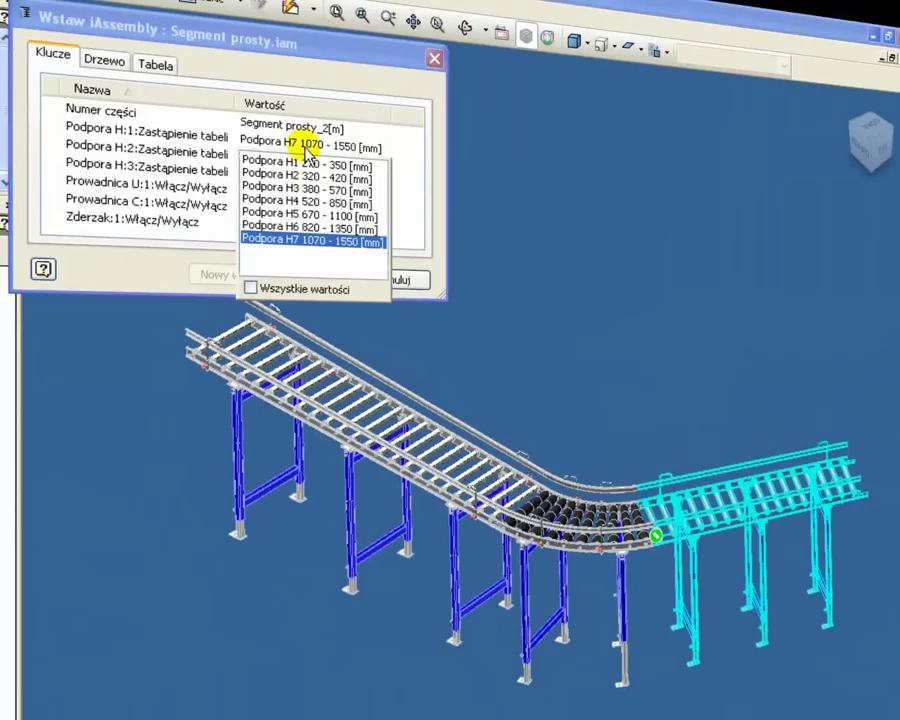
left_click(300, 222)
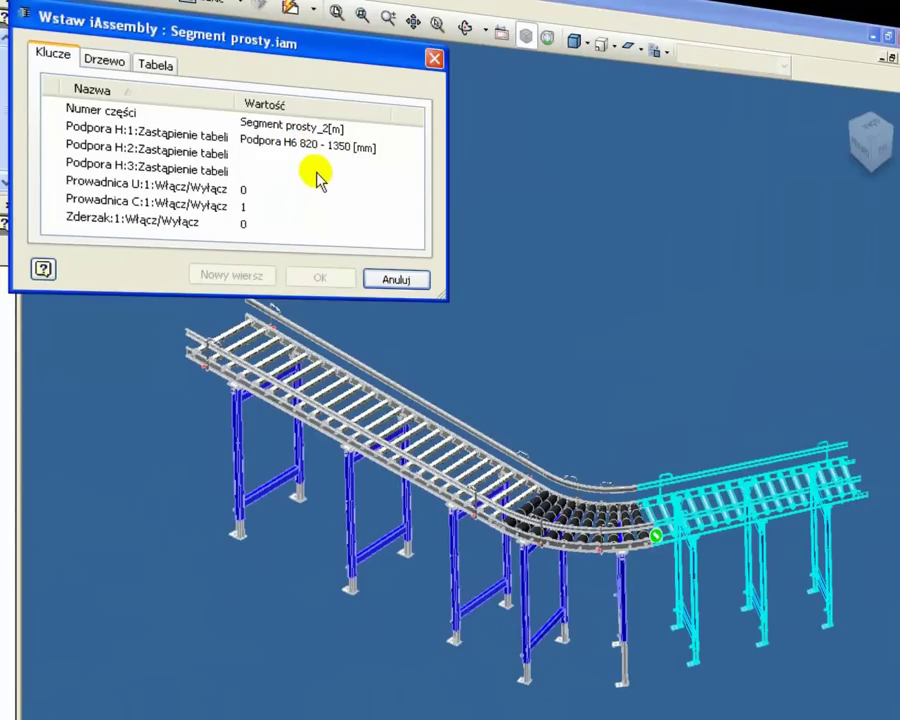
left_click(300, 162)
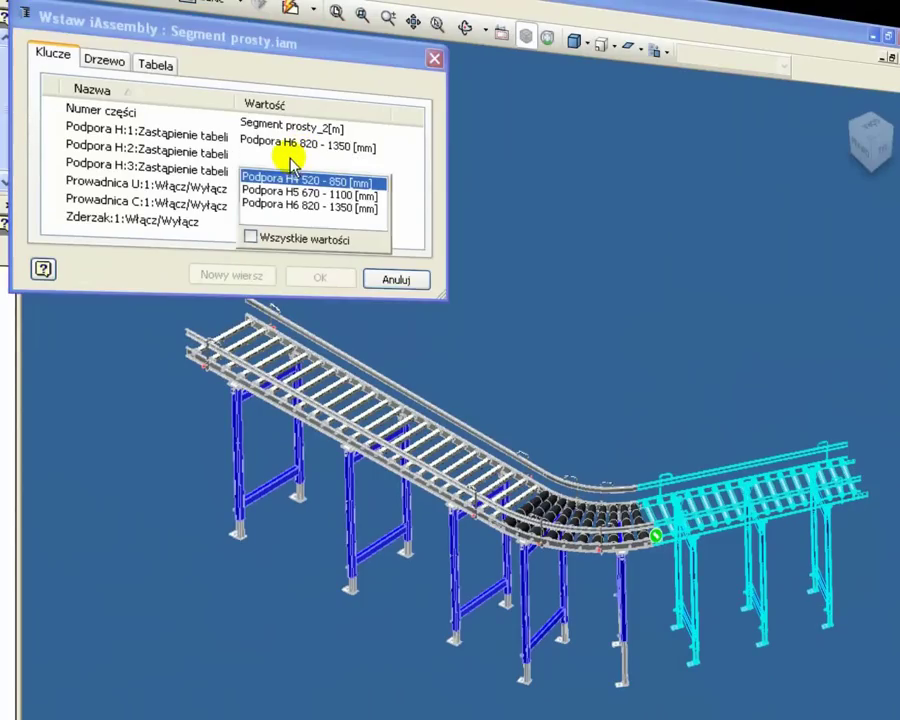
left_click(307, 208)
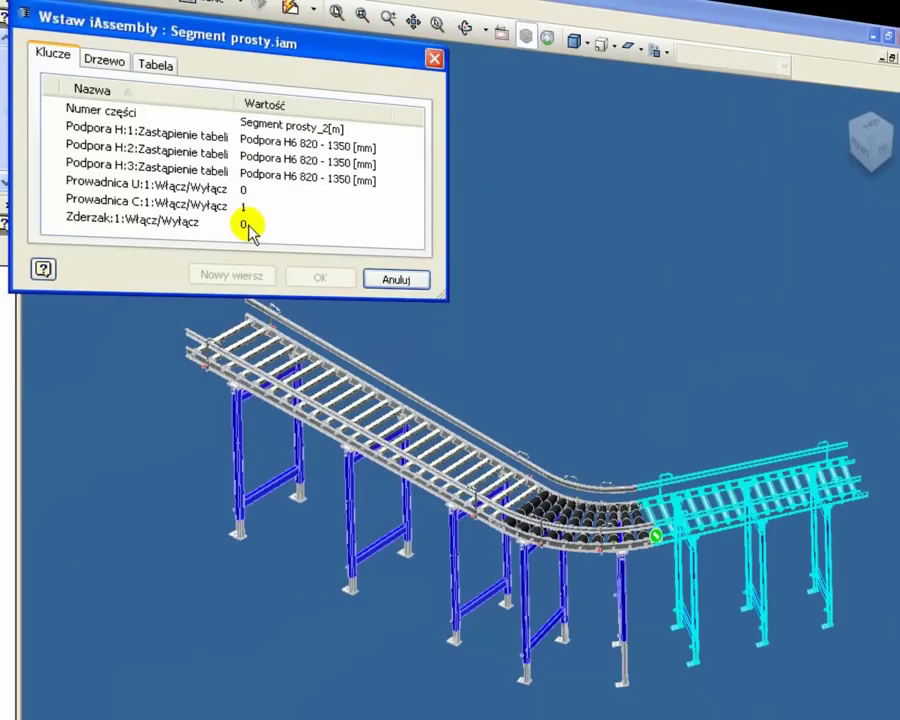
left_click(250, 228)
left_click(256, 258)
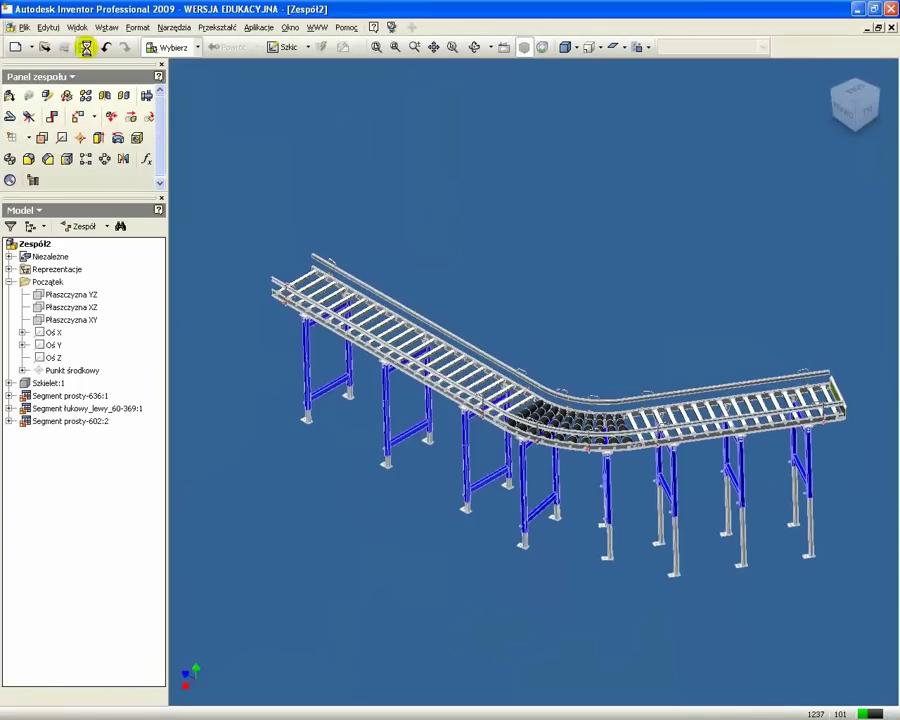
Save the conveyor assembly as Przenośnik.iam in System transportu and start a new file.
left_click(86, 47)
type("Przenośnik")
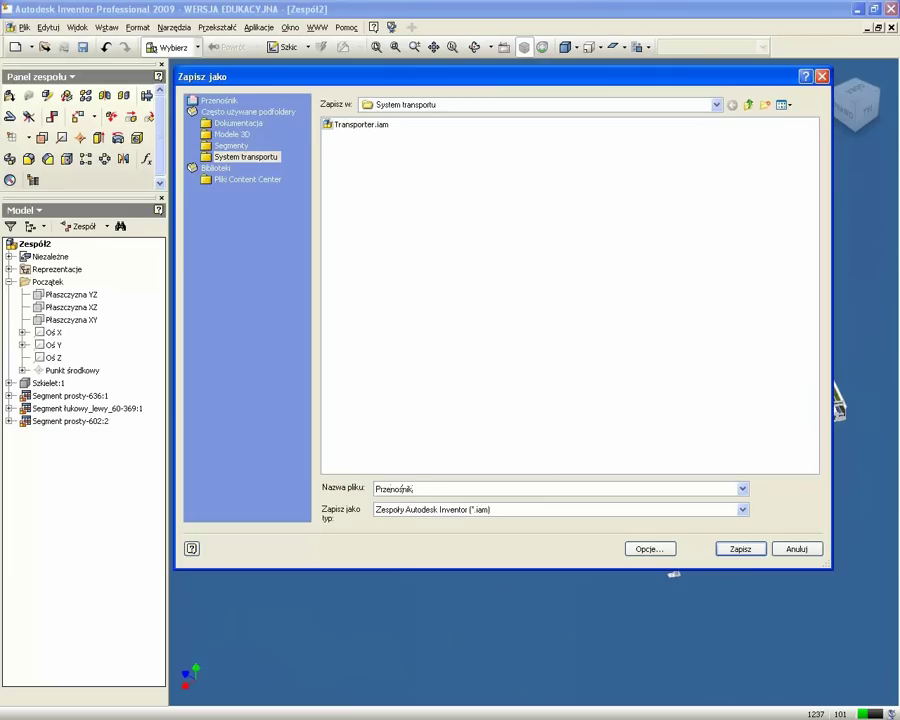
key("Return")
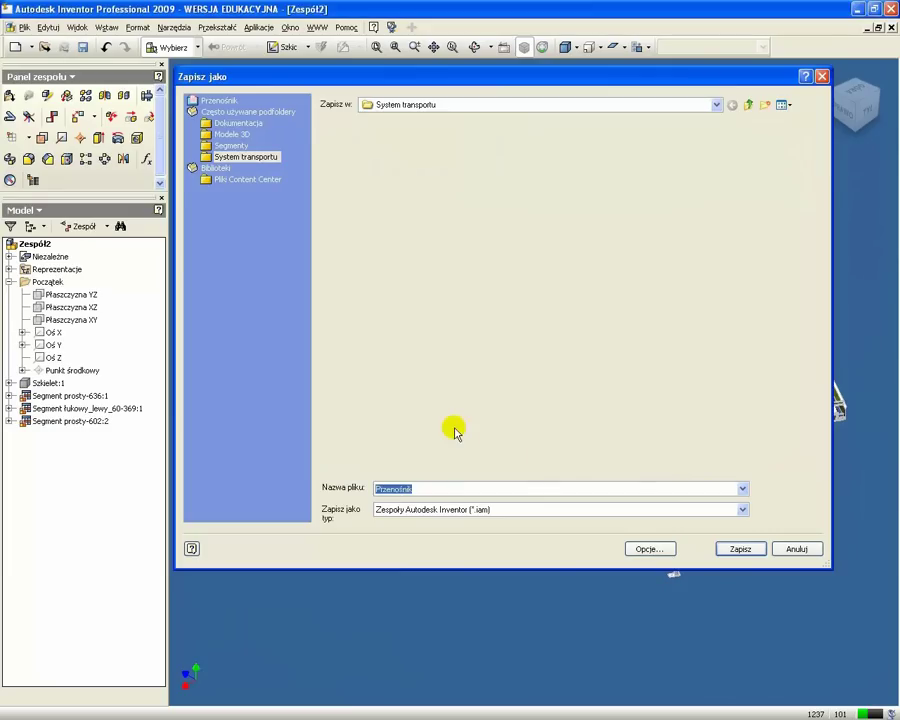
left_click(703, 606)
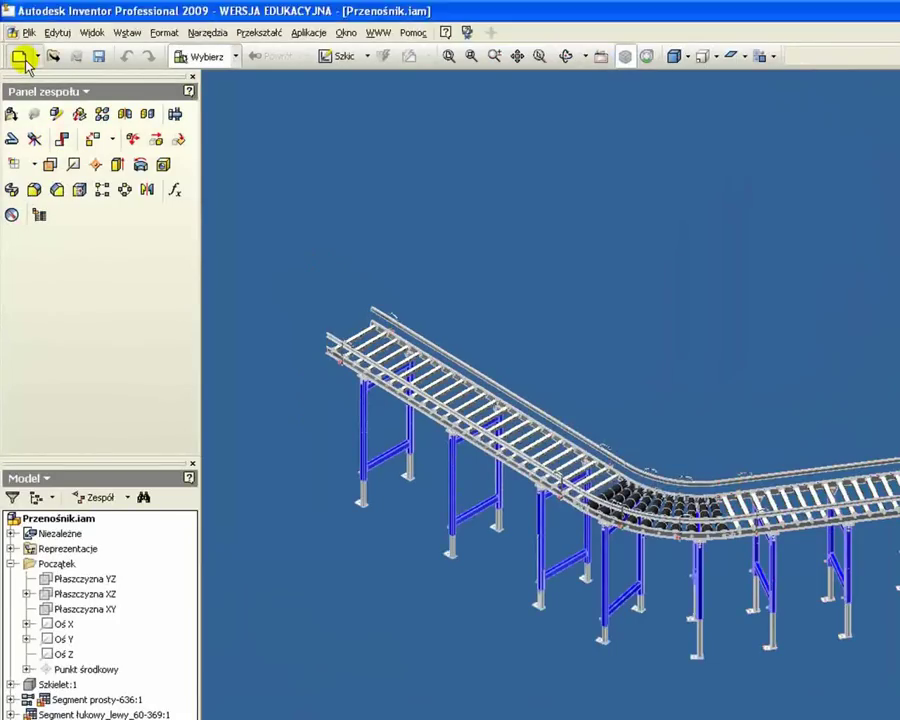
left_click(25, 60)
Create a Standard.idw drawing with a Prawo (right) base view of Przenośnik.iam at scale 0,1.
left_click(537, 233)
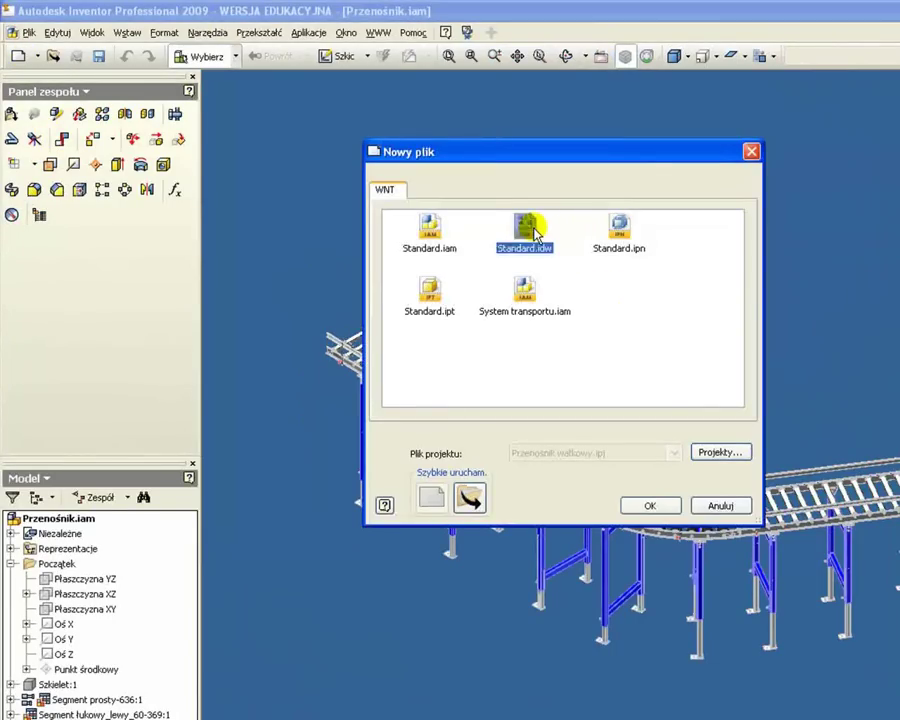
double_click(535, 232)
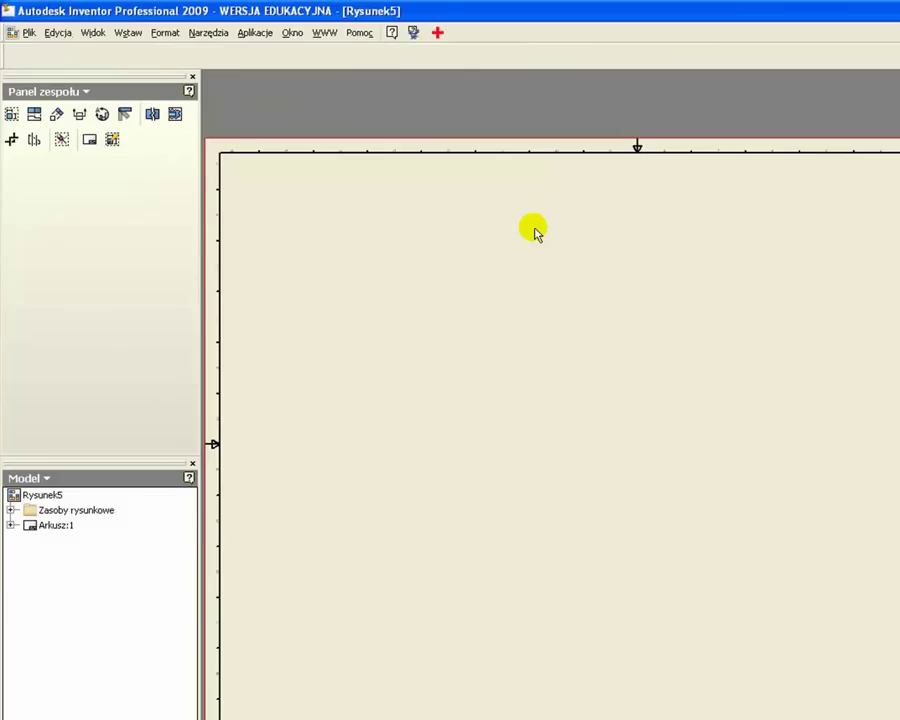
left_click(13, 116)
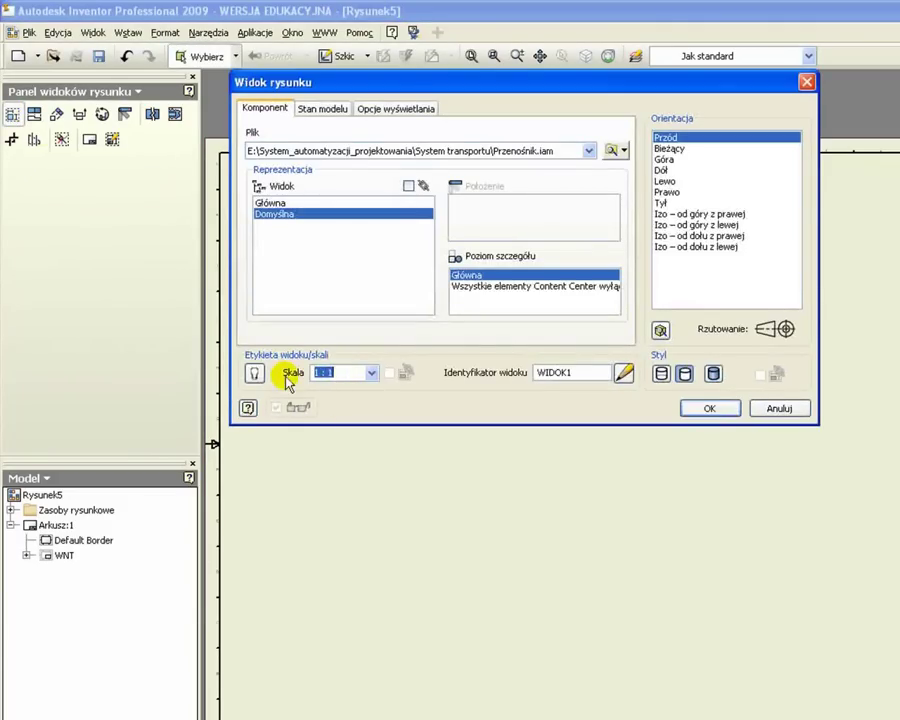
type("0,1")
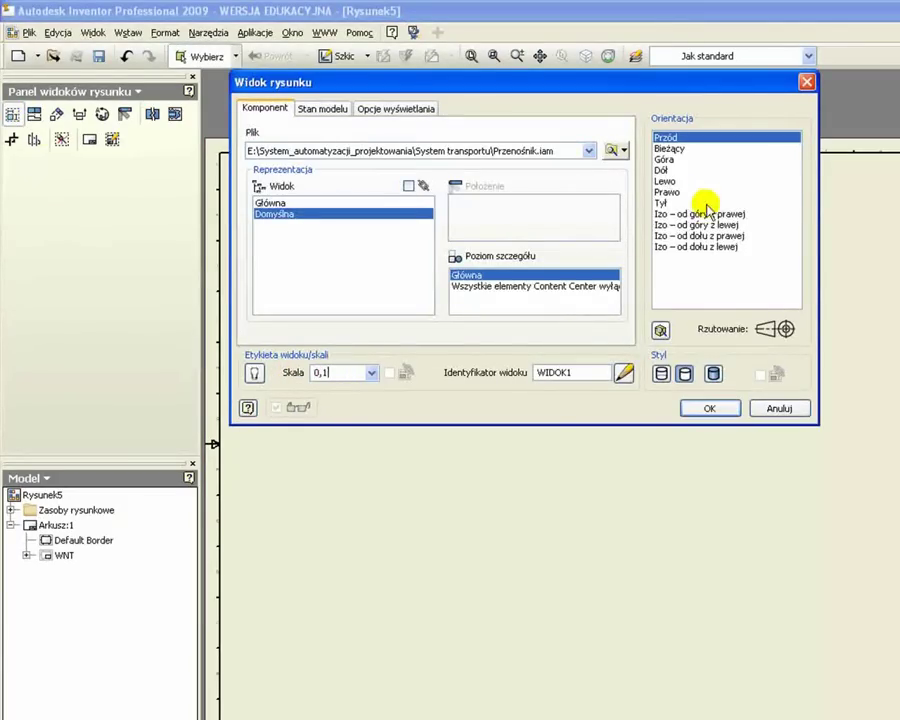
left_click(668, 193)
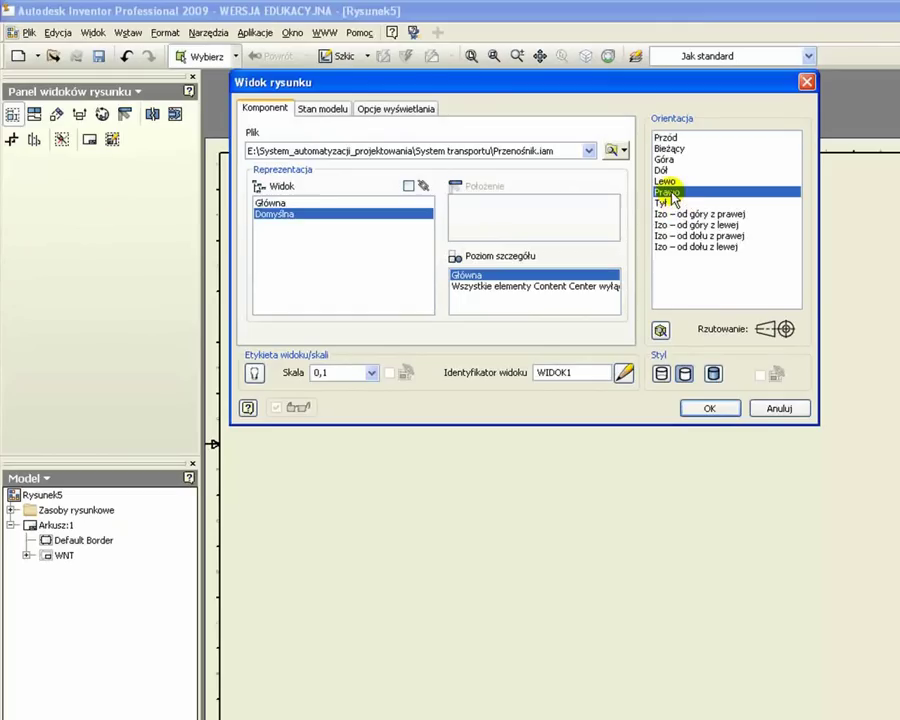
left_click(707, 407)
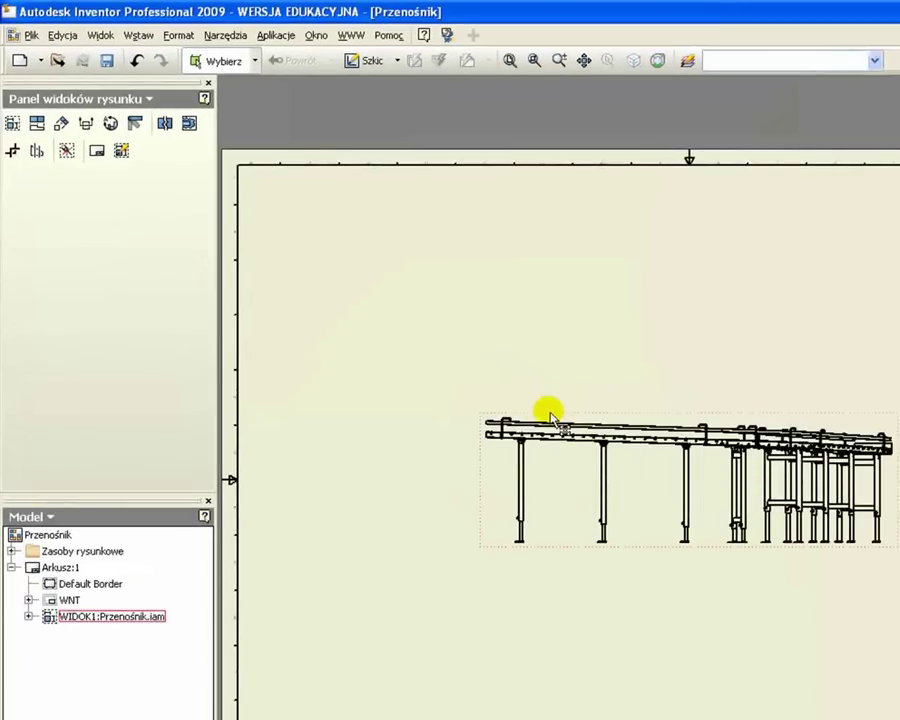
Drag the side view upward, then project a top view below and an isometric view right of it.
left_click_drag(546, 412, 370, 272)
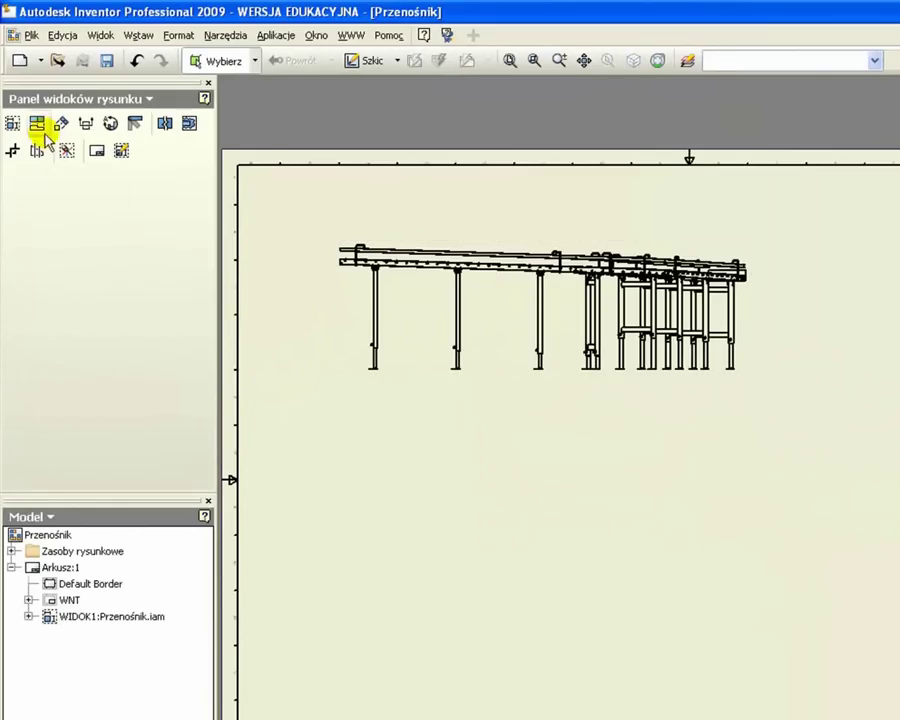
left_click(37, 123)
left_click(352, 364)
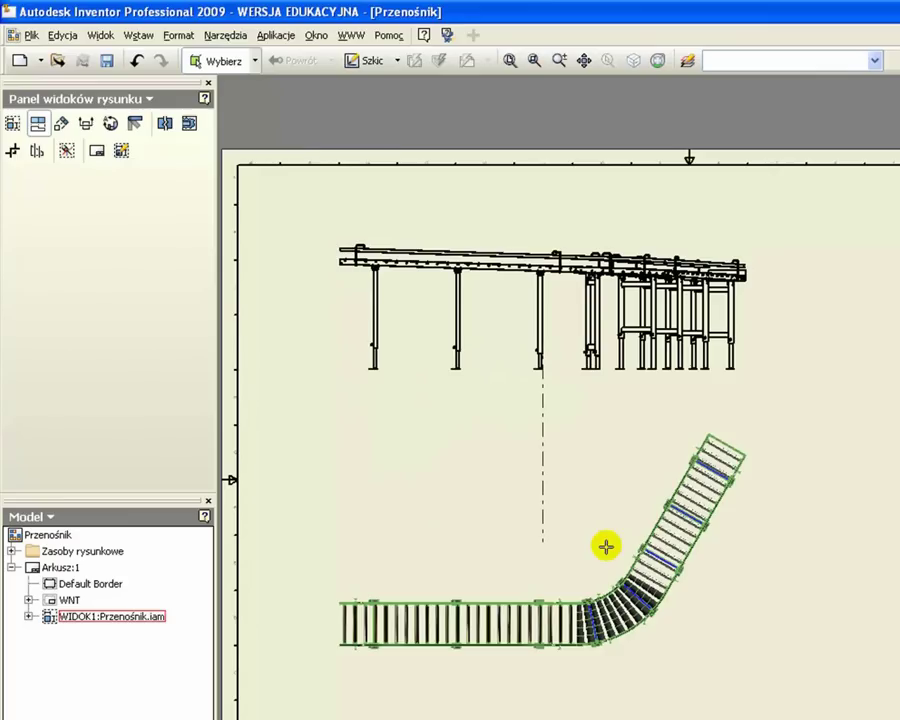
left_click(606, 546)
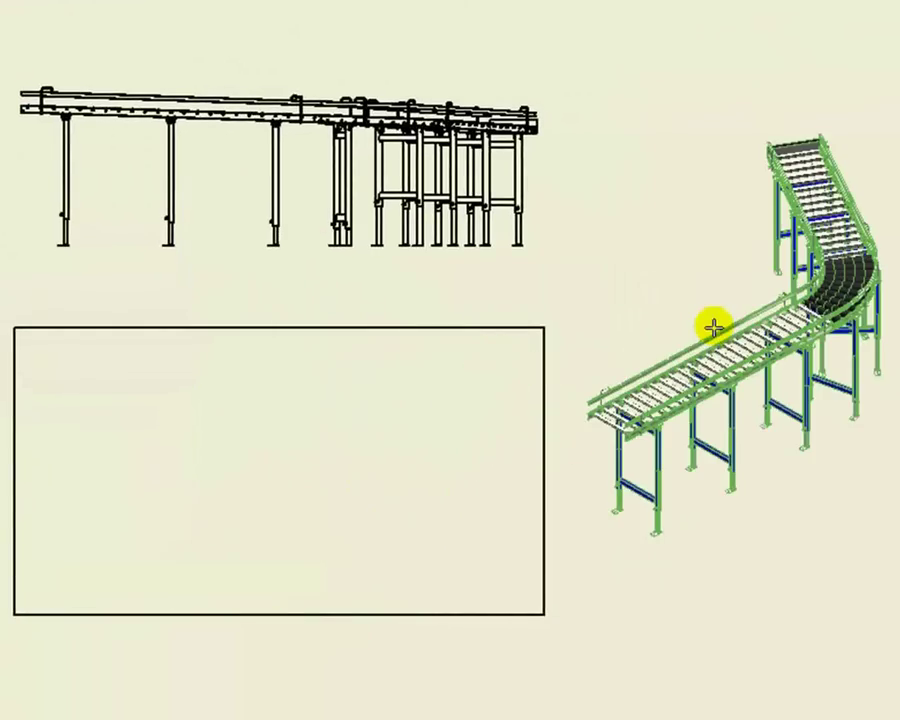
left_click(713, 327)
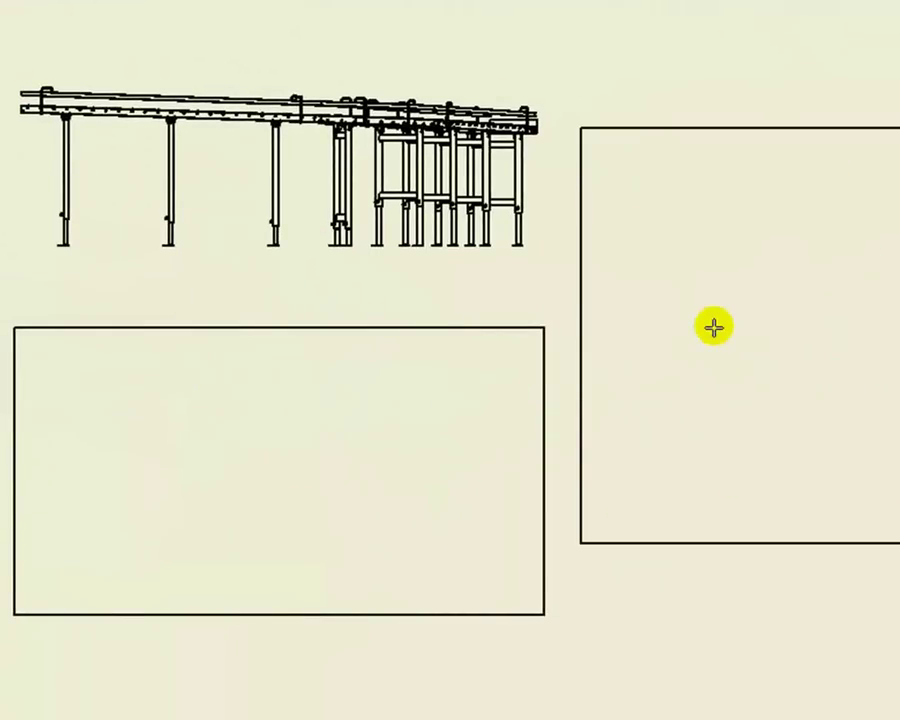
right_click(714, 327)
left_click(742, 345)
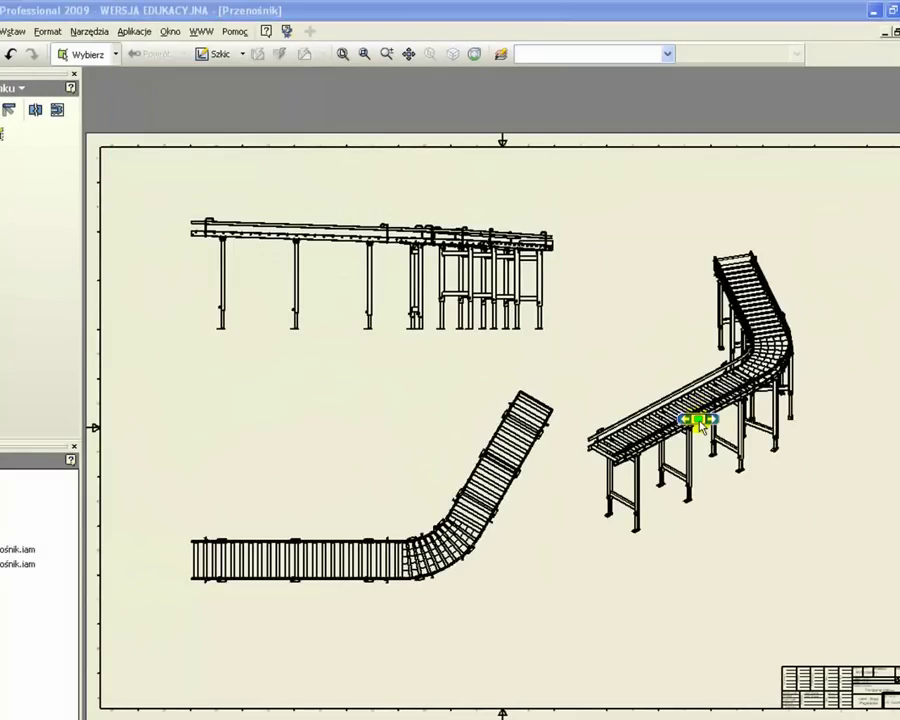
left_click(364, 54)
left_click(167, 211)
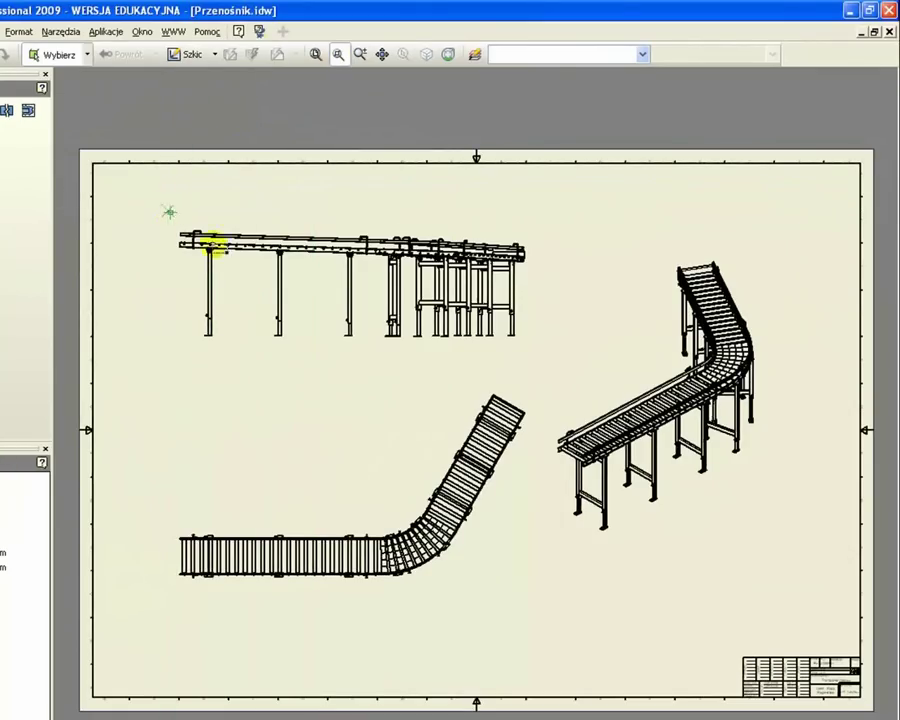
left_click(528, 362)
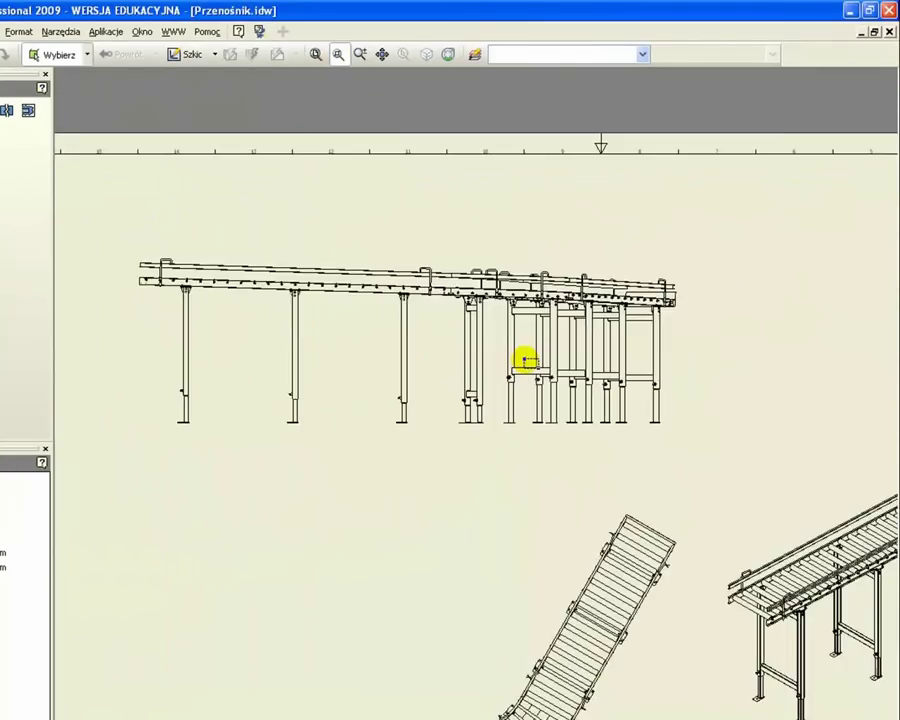
left_click(382, 54)
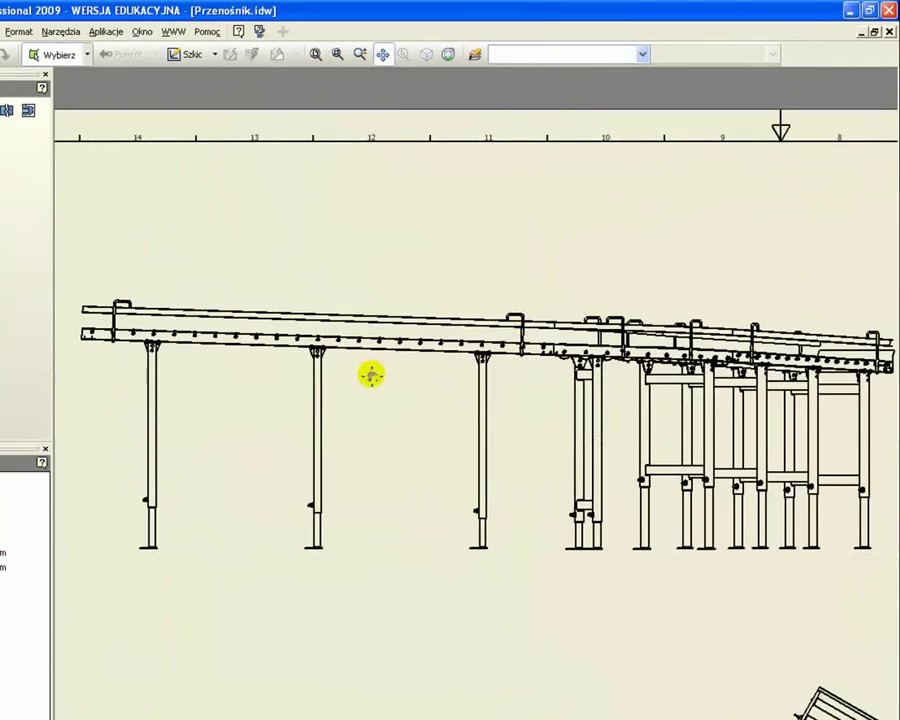
left_click_drag(389, 614, 382, 304)
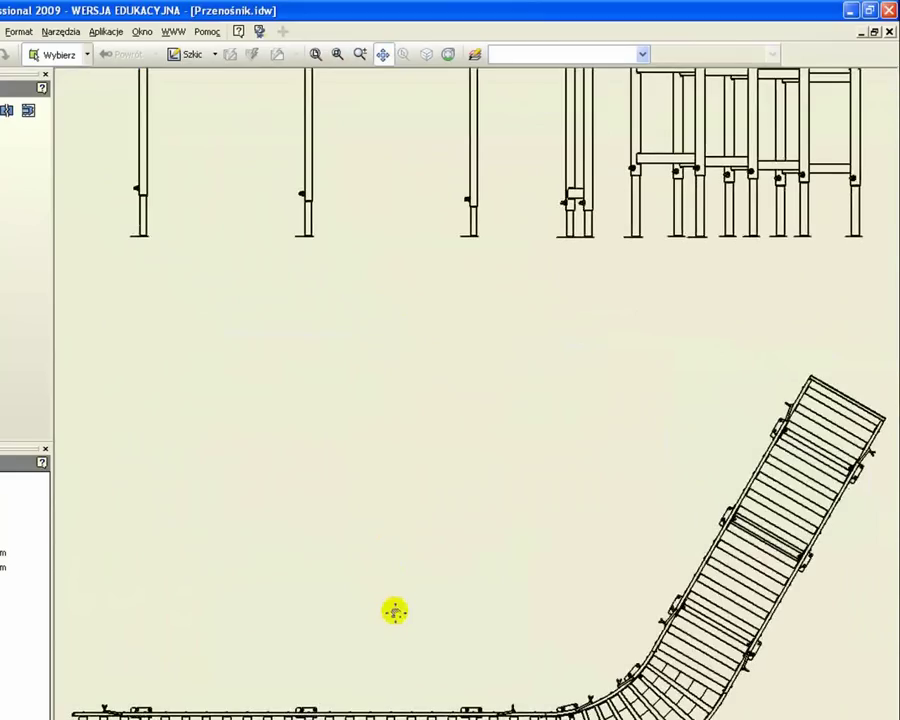
mouse_move(395, 612)
left_mouse_down()
mouse_move(581, 331)
mouse_move(193, 556)
left_mouse_up()
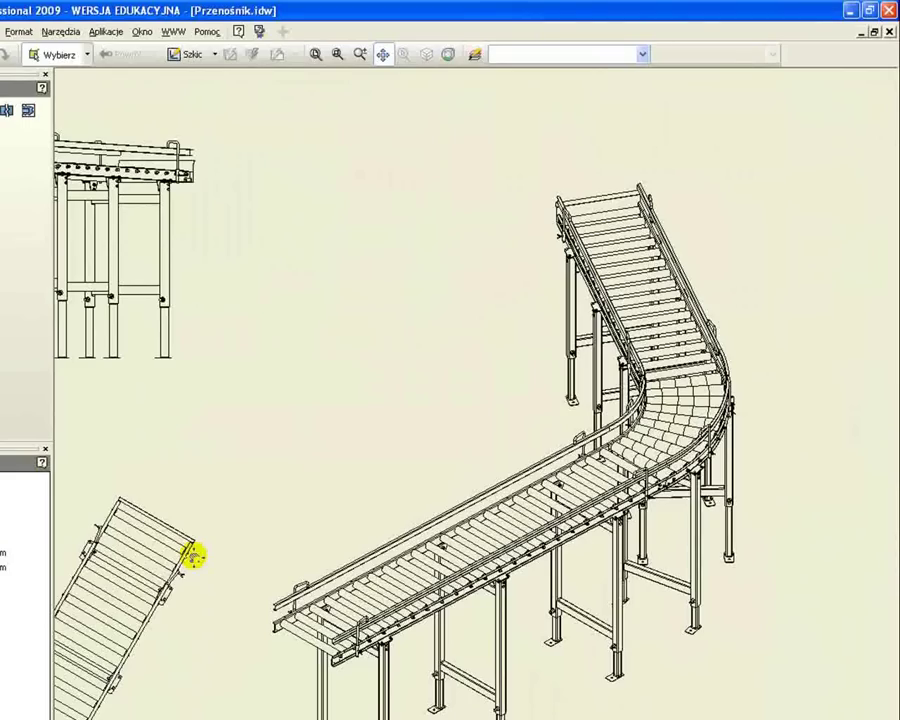
left_click(316, 55)
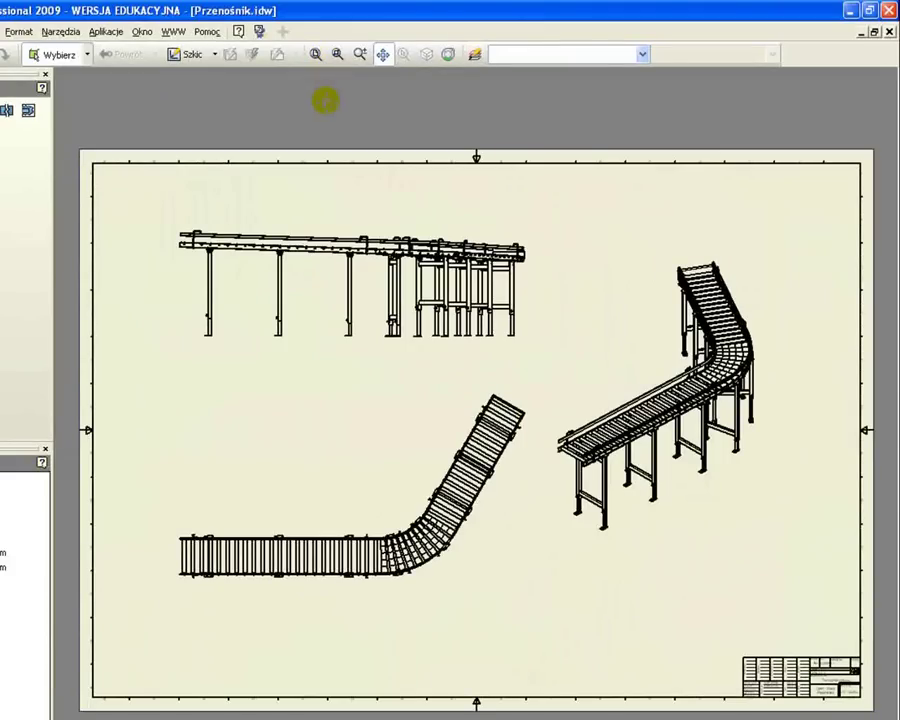